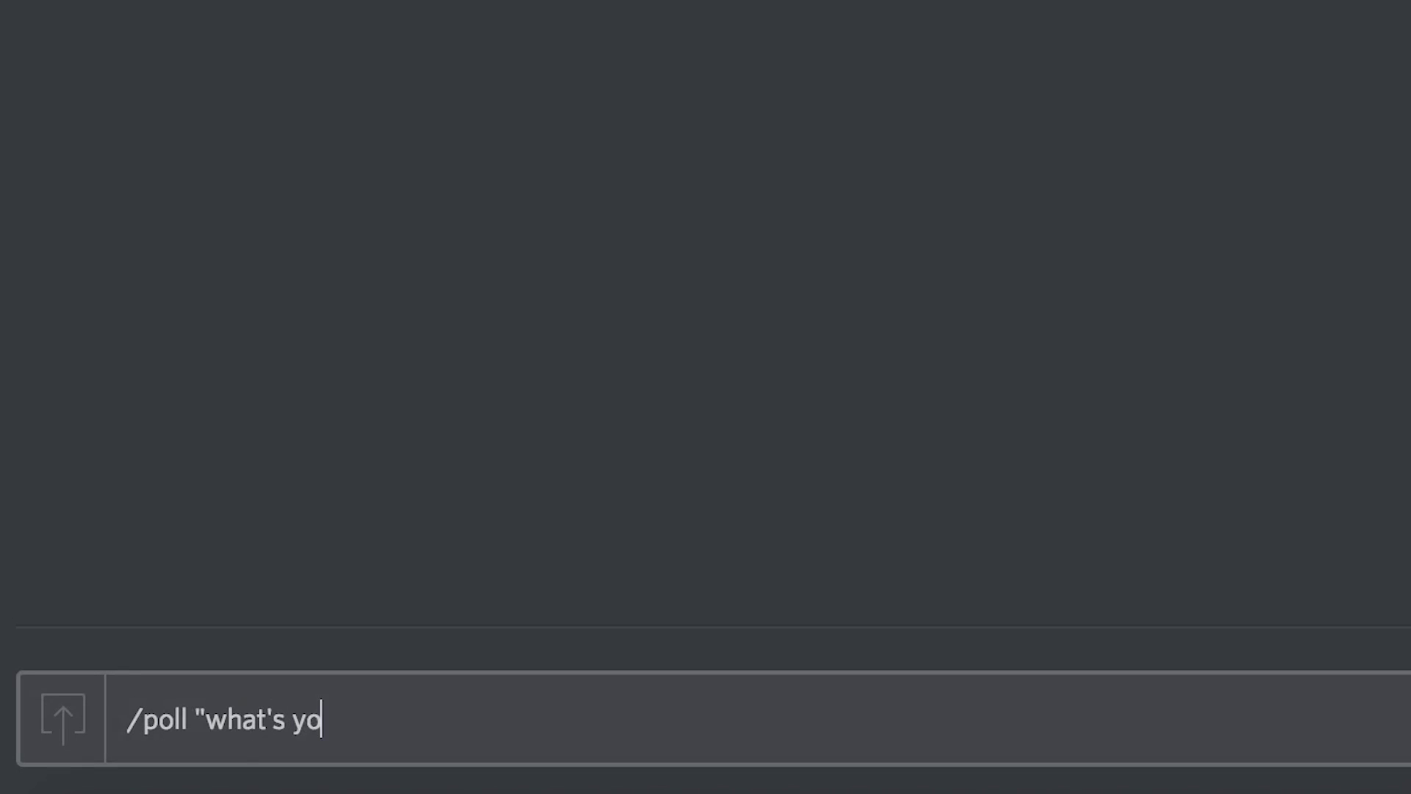
Post a Simple Poll "what's your favorite color?" with Blue, Red and Yellow options, then vote Red
text(ur favorite )
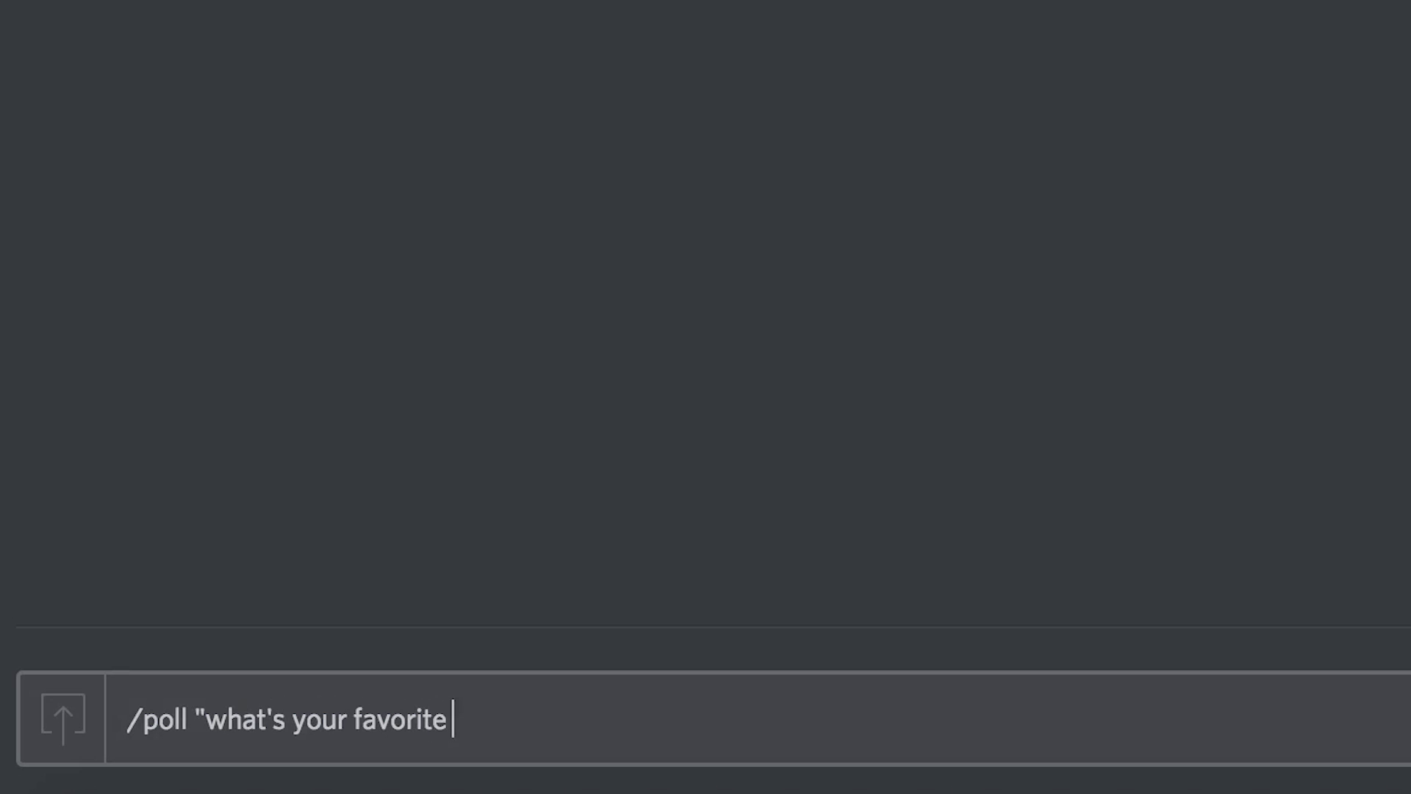
text(color?" "Blue)
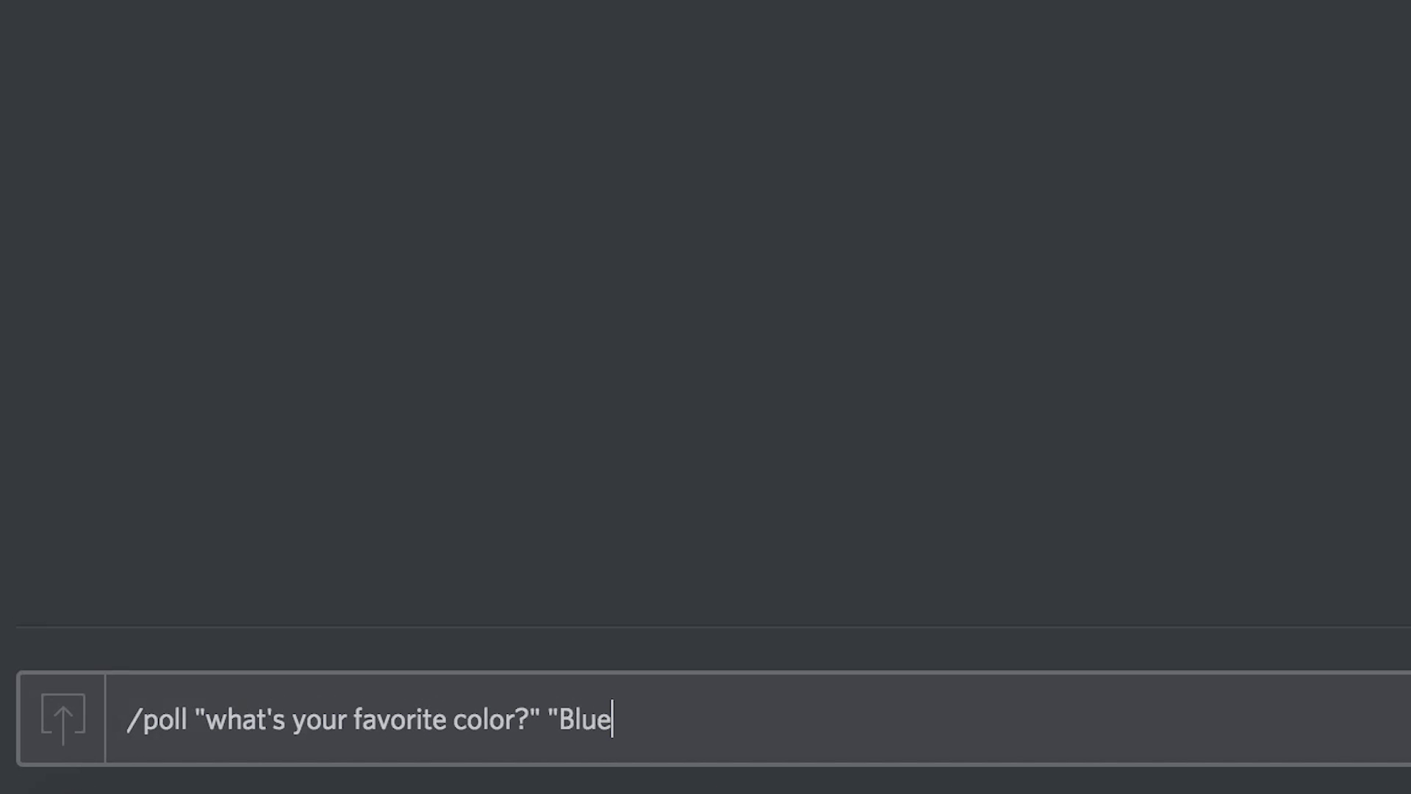
text(" "Red" "y)
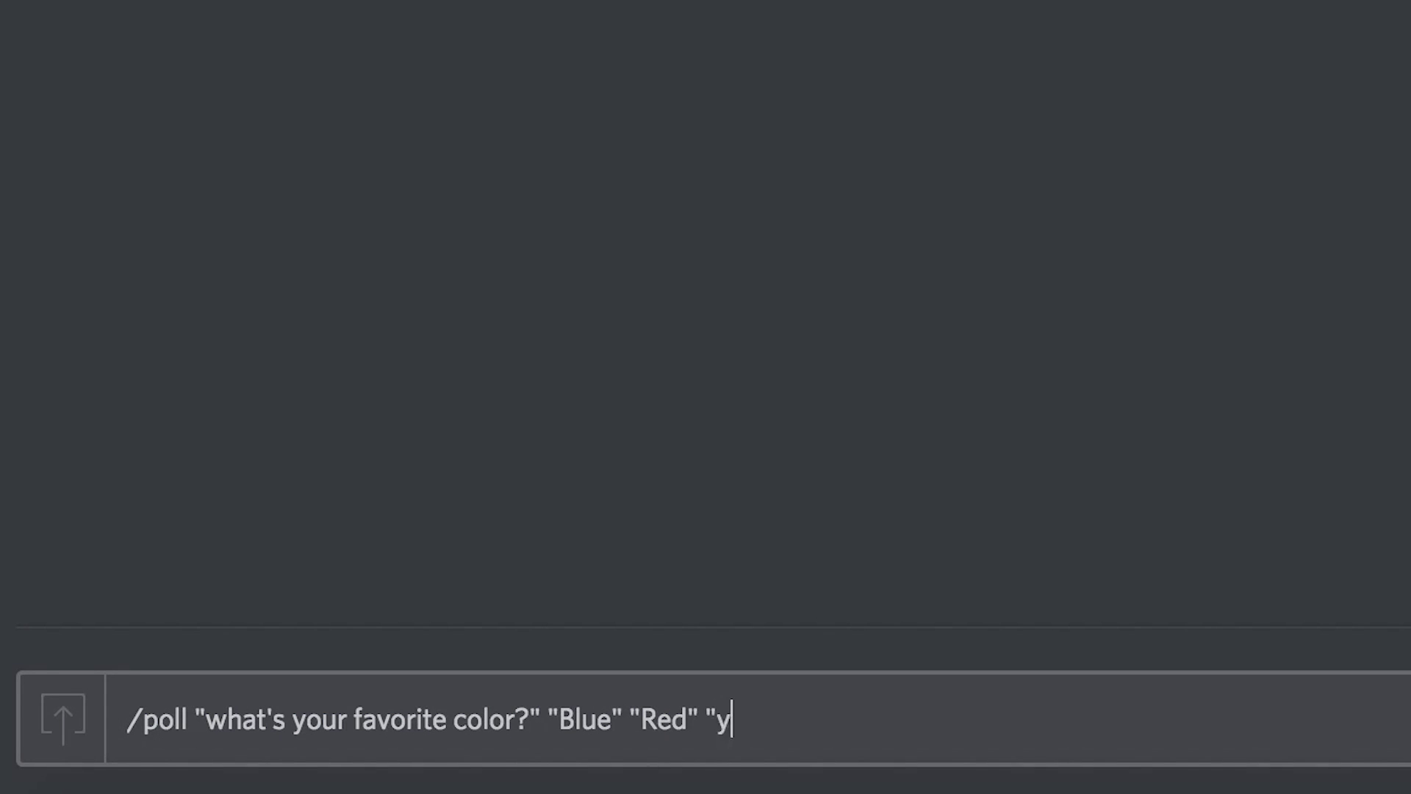
key(BackSpace)
text(Yellow")
key(Return)
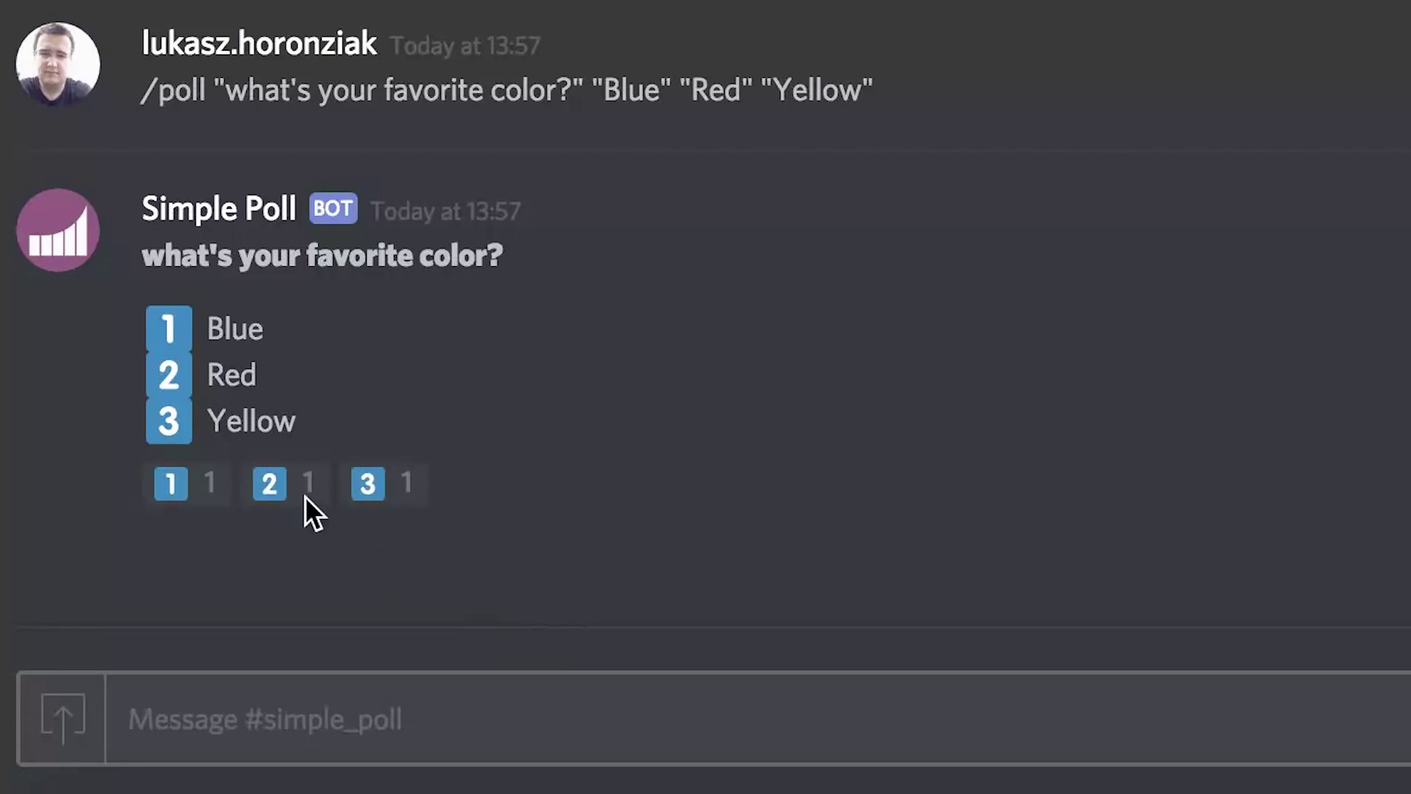
click(293, 494)
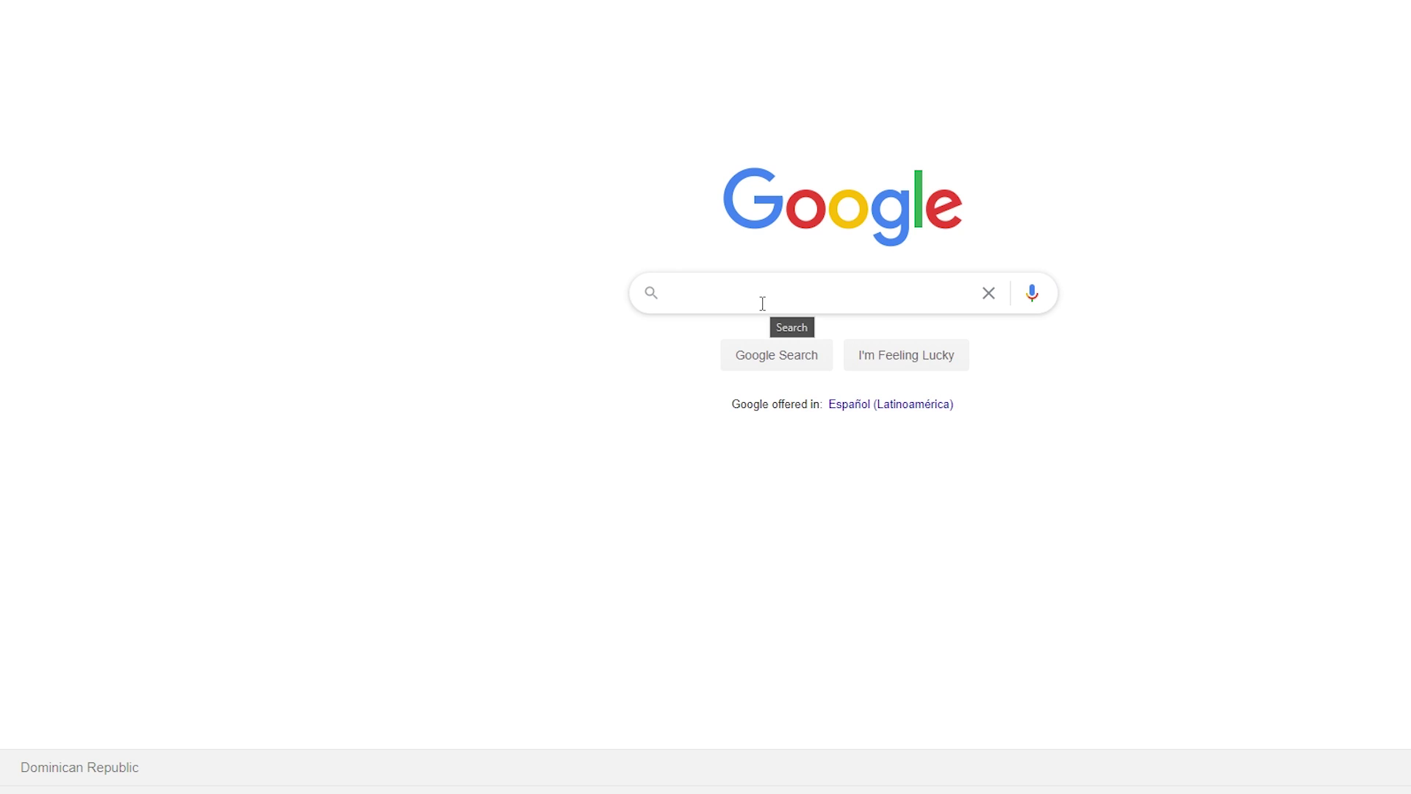
Search the web for 'simple poll bot' and open its top.gg listing page
text(simple poll bot)
key(Return)
click(242, 174)
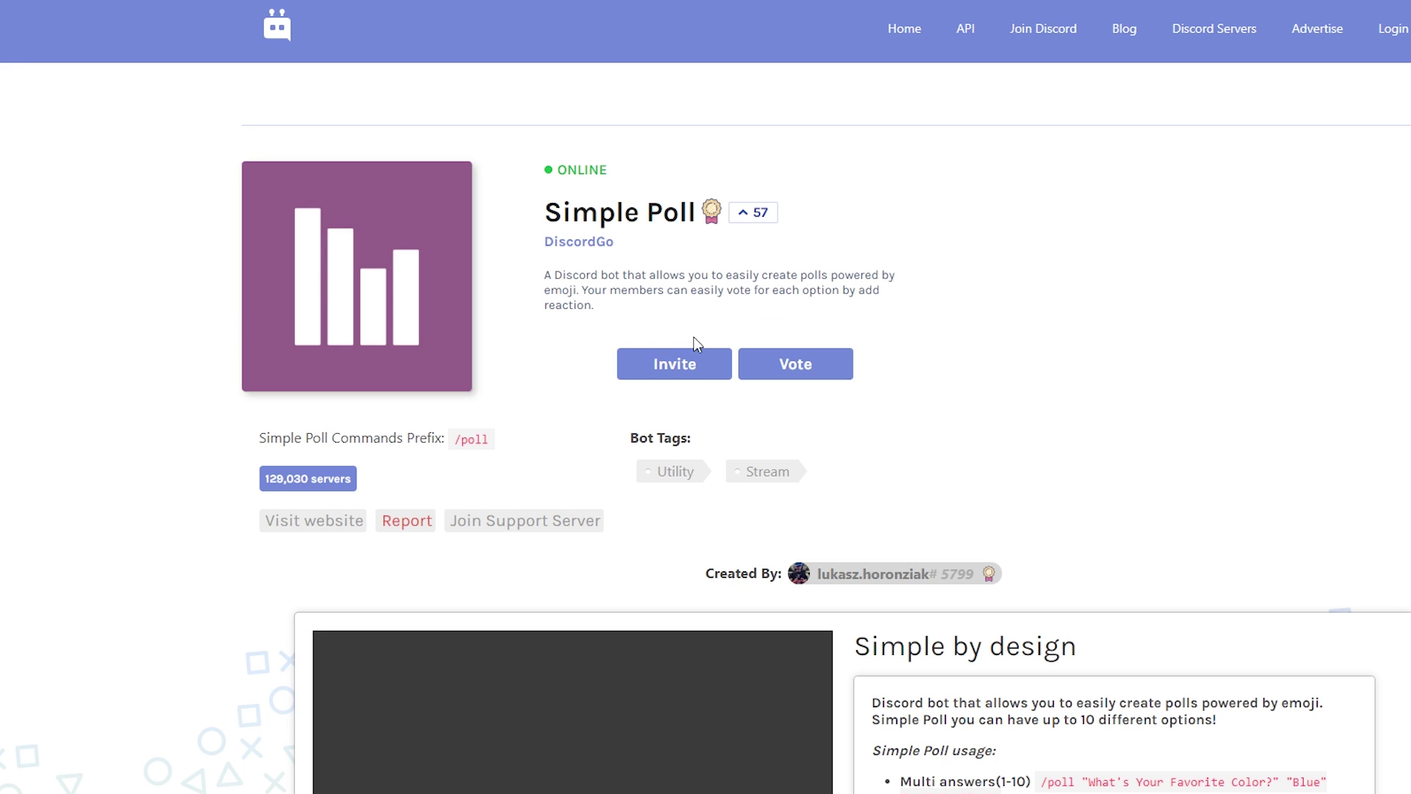
Invite Simple Poll to The Black House, authorize its permissions and pass the reCAPTCHA
click(695, 353)
click(721, 477)
click(719, 506)
click(744, 569)
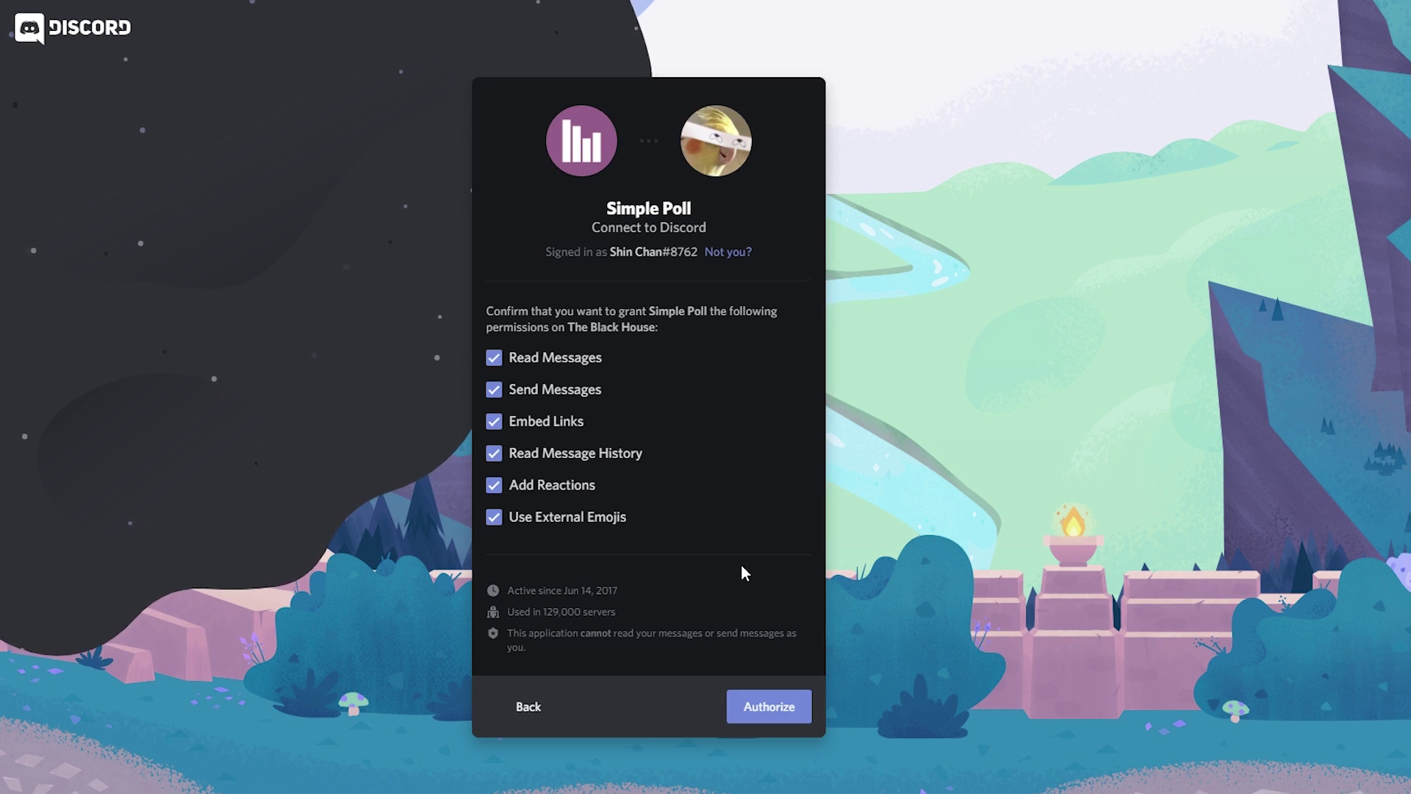
click(748, 704)
click(542, 522)
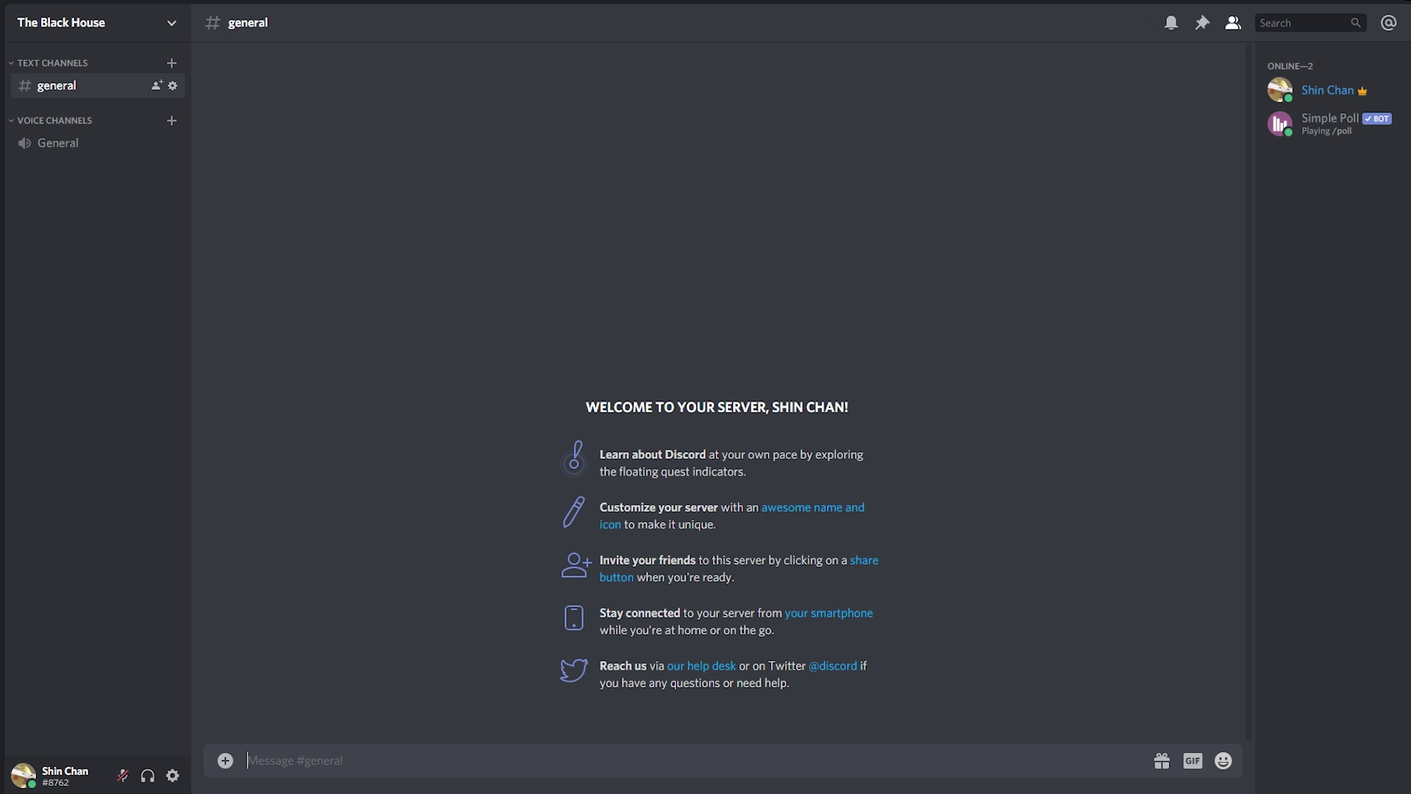
Send a 'why we need polls' poll with option 'yes', then a four-option 'What's the meaning of life?' poll
text(/poll "why we need polls")
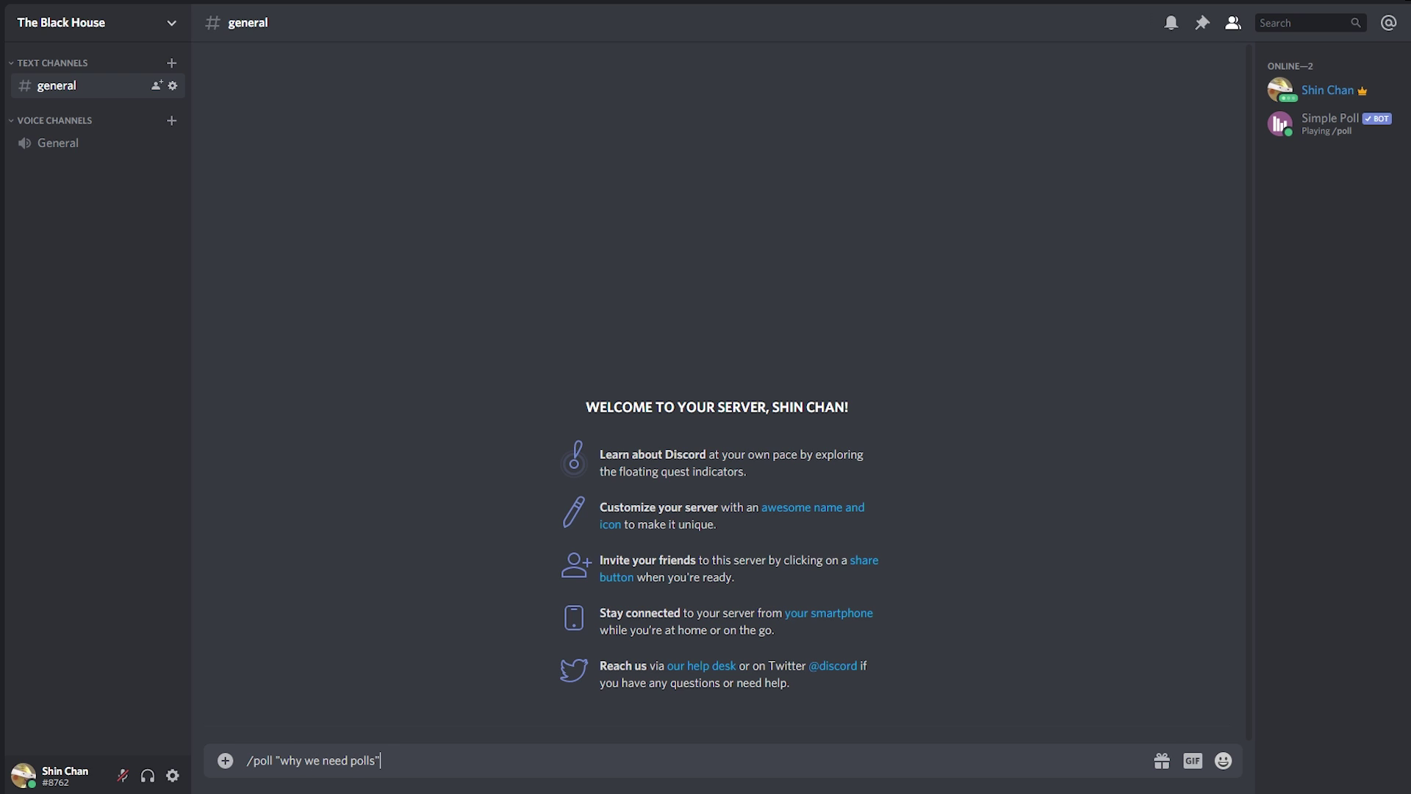
text( "yes")
key(Return)
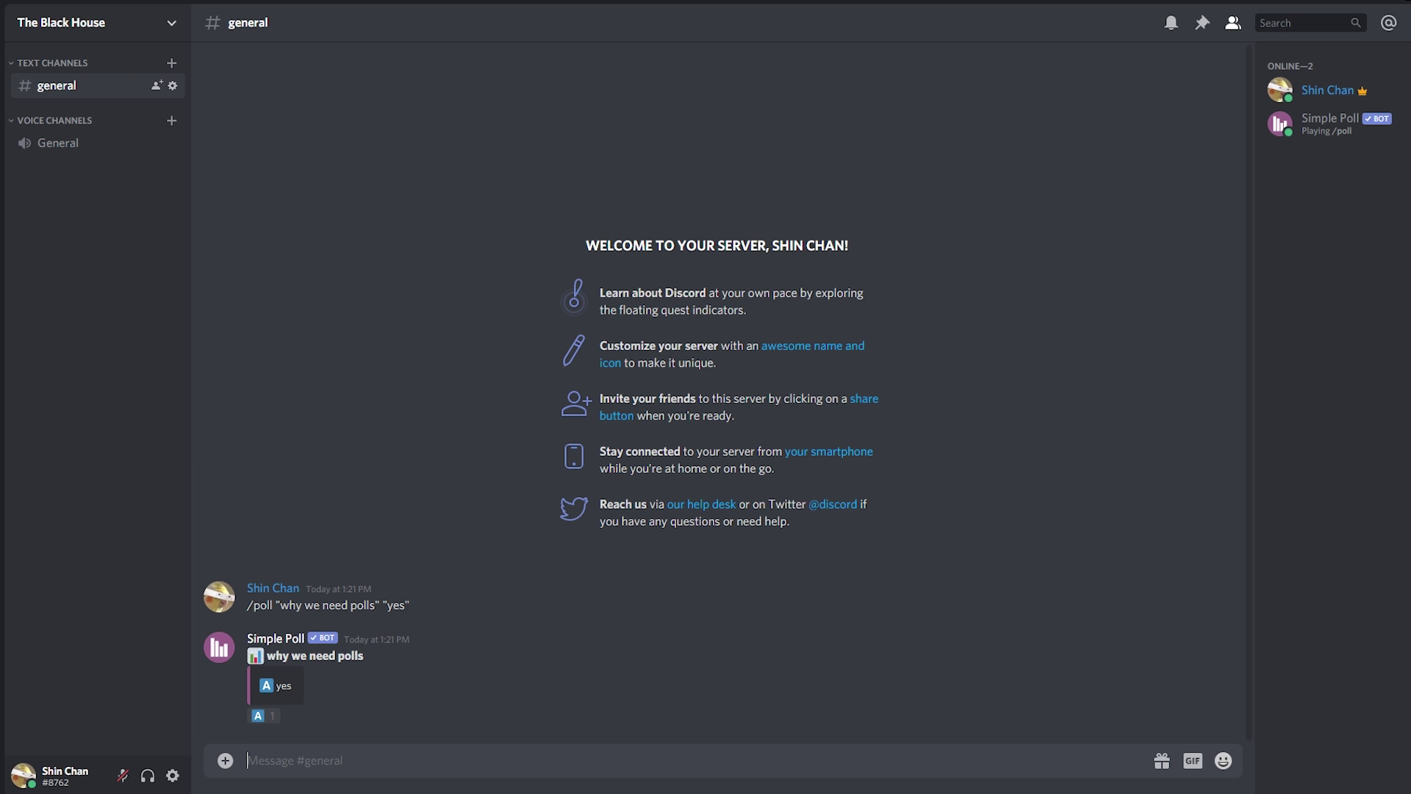
text(/)
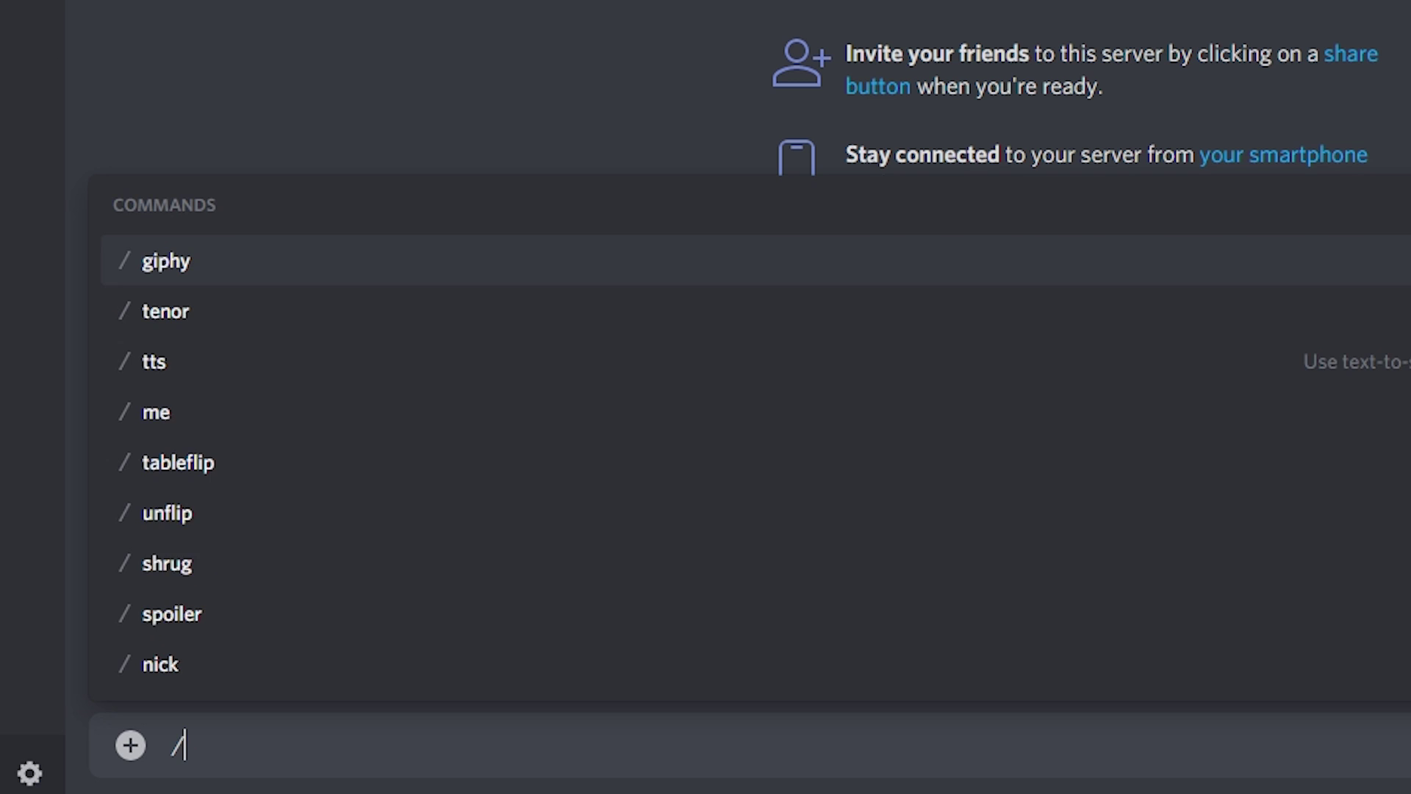
text(poll ")
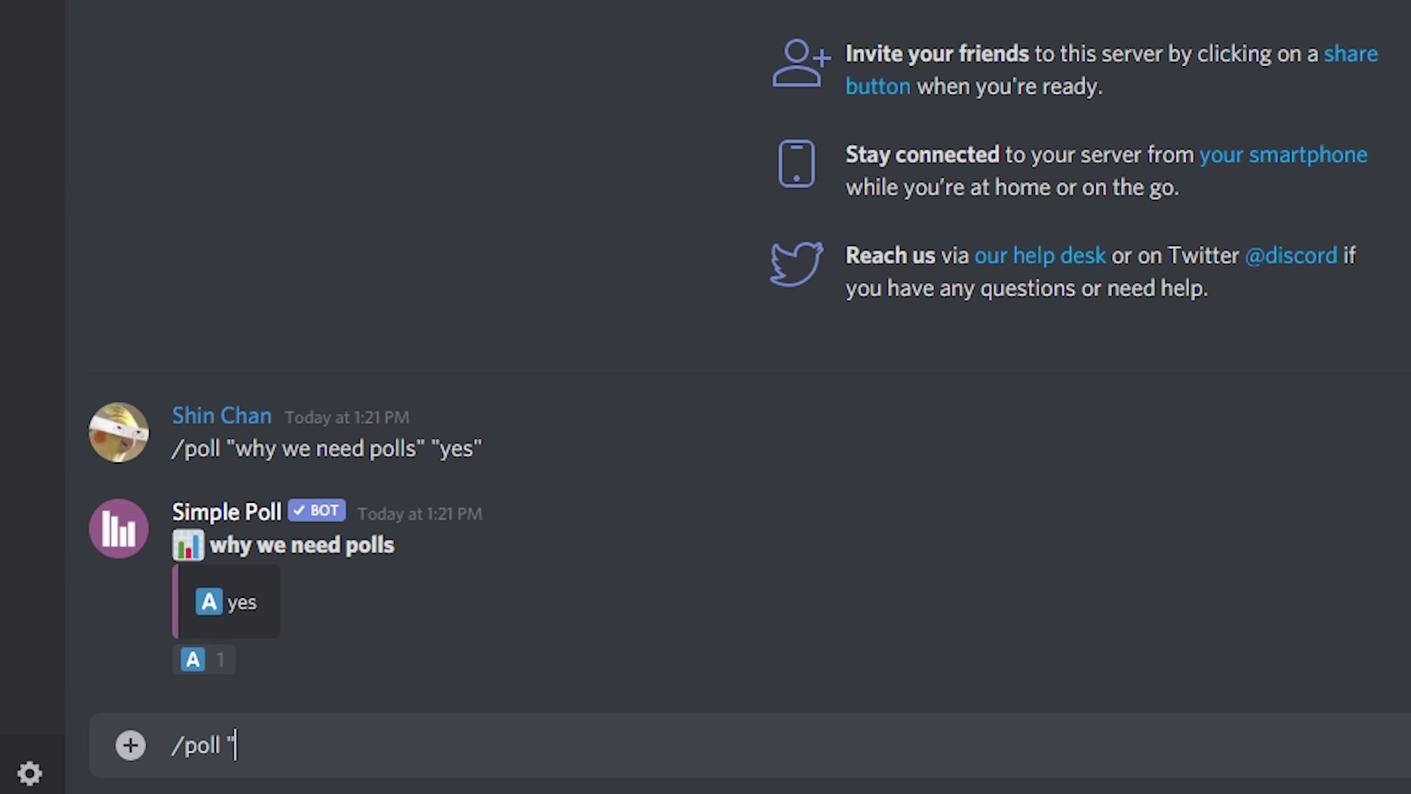
text(What's the meaning of life)
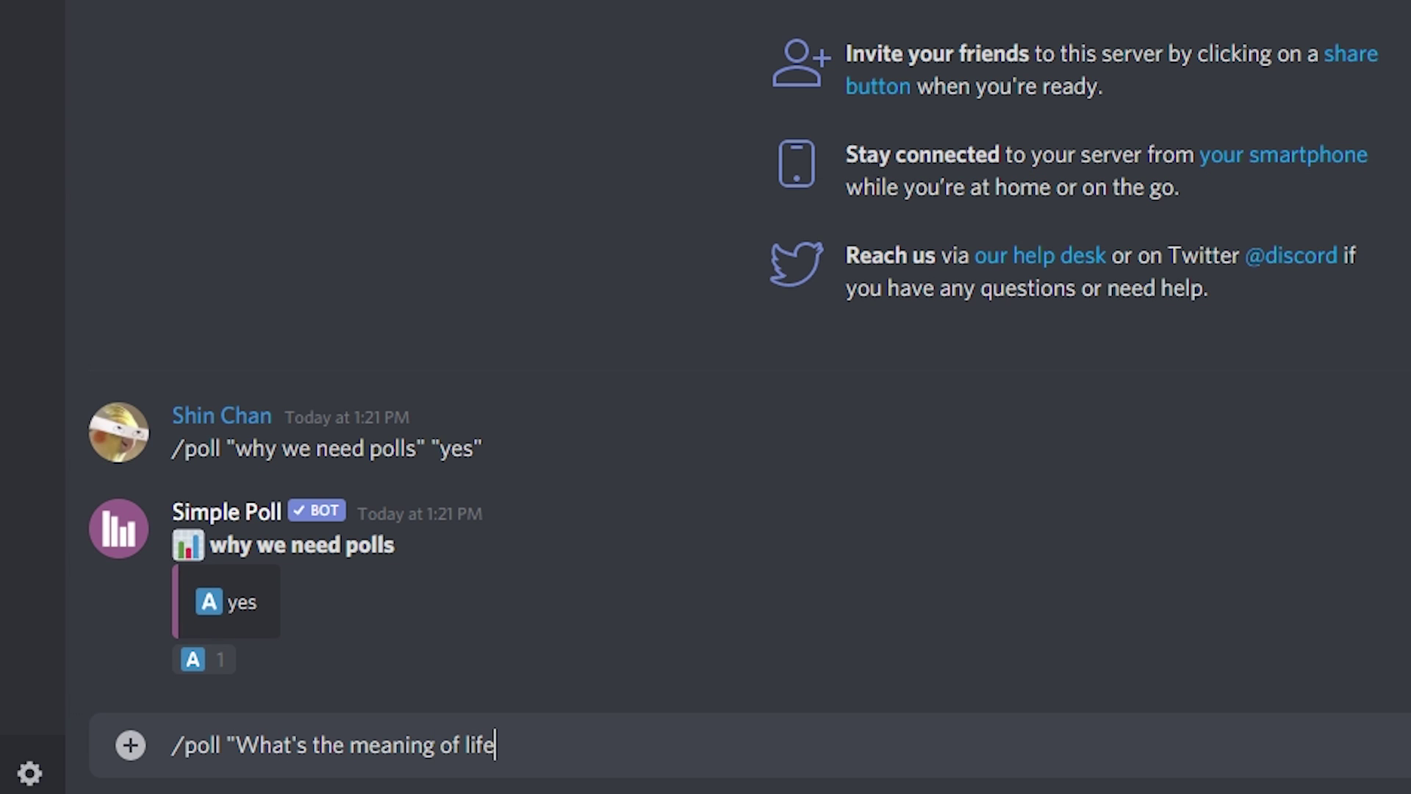
text(?" "This is a simuation" "Welcome)
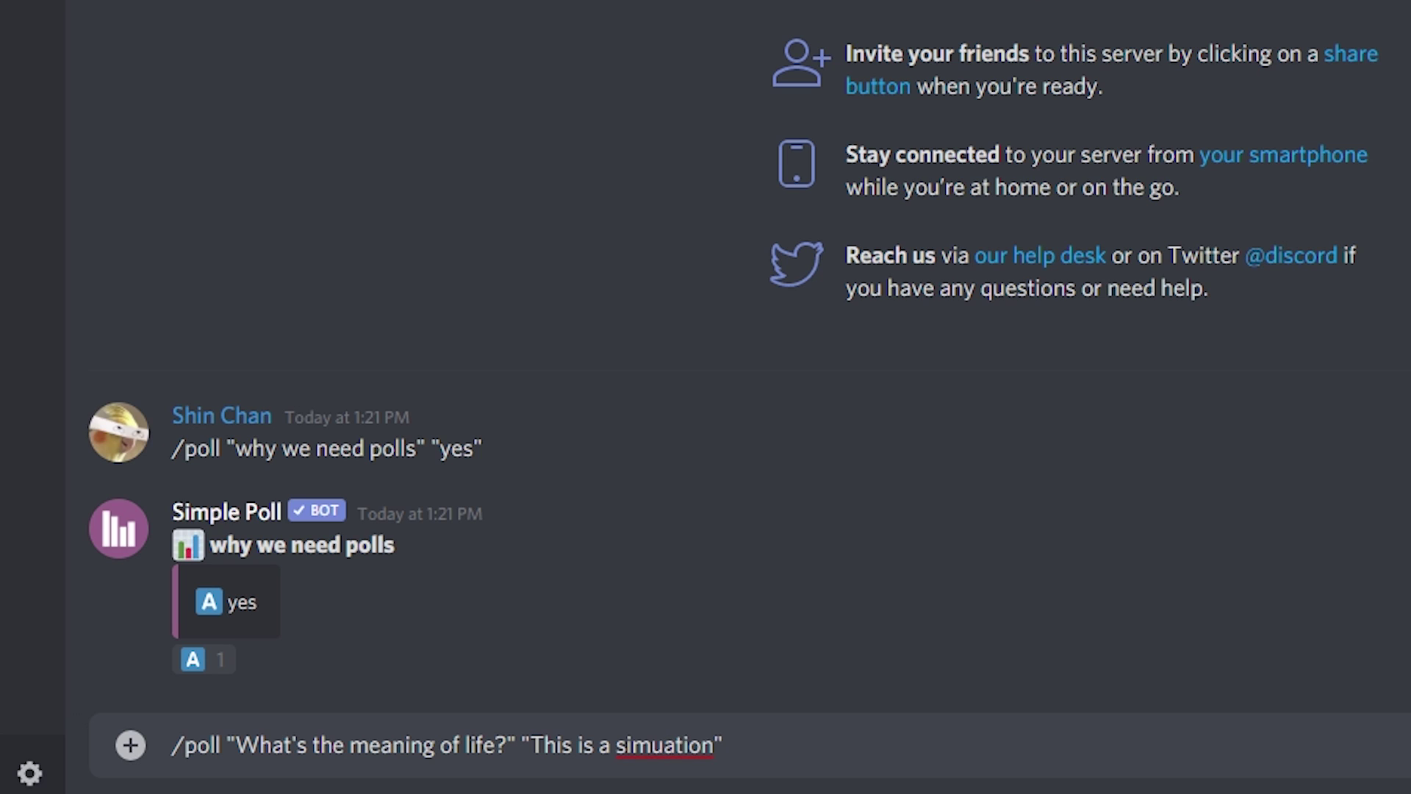
text( to the matrix")
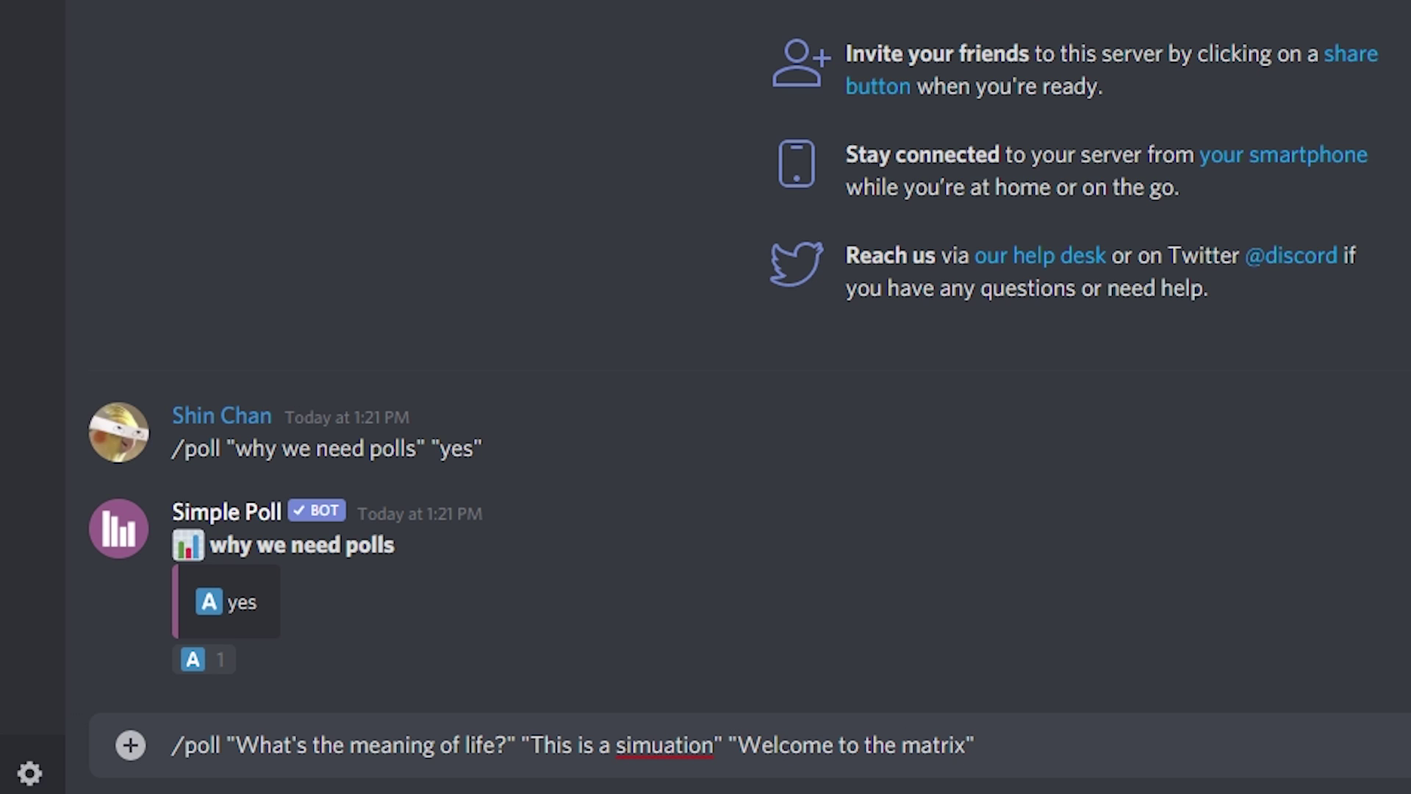
text( "u succ" "All of the ab)
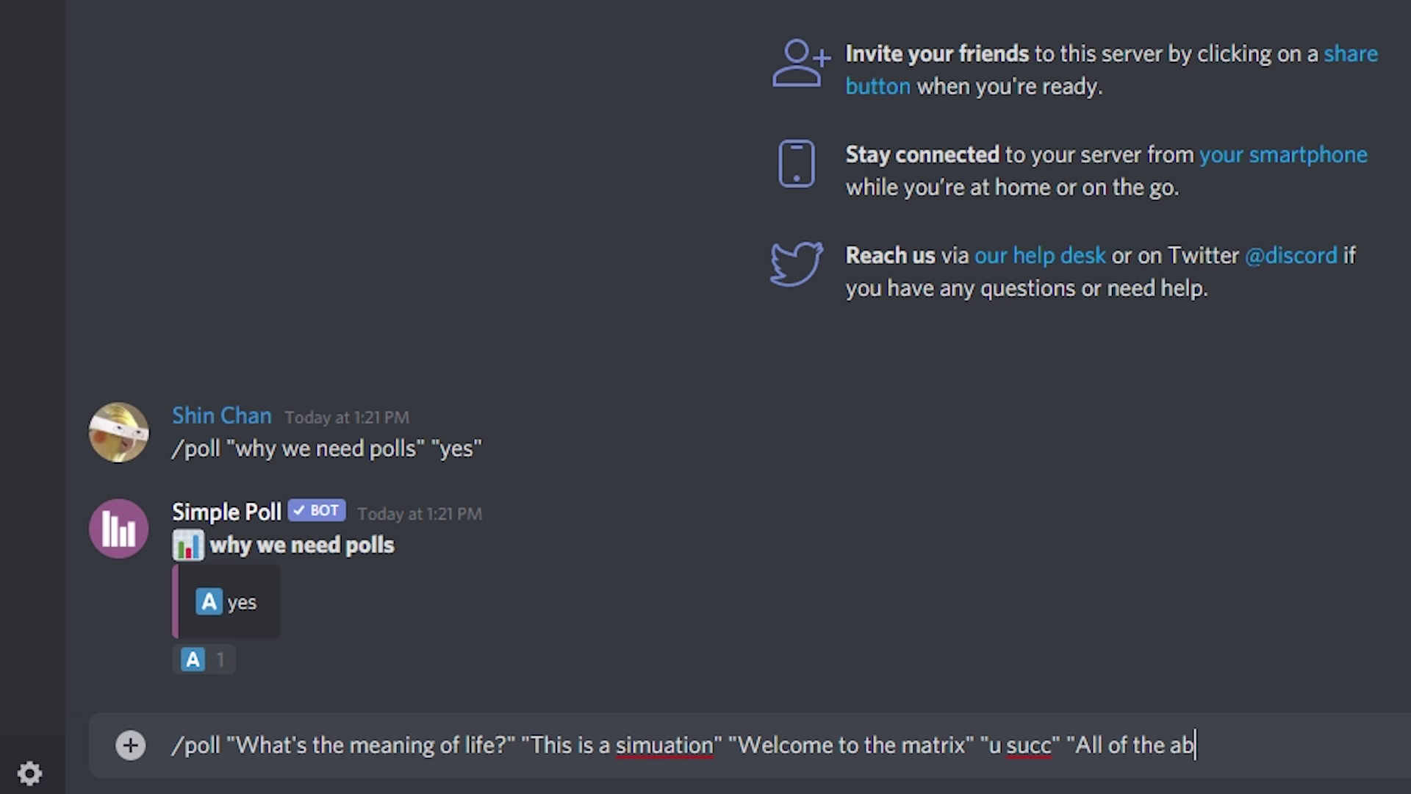
text(ove")
key(Return)
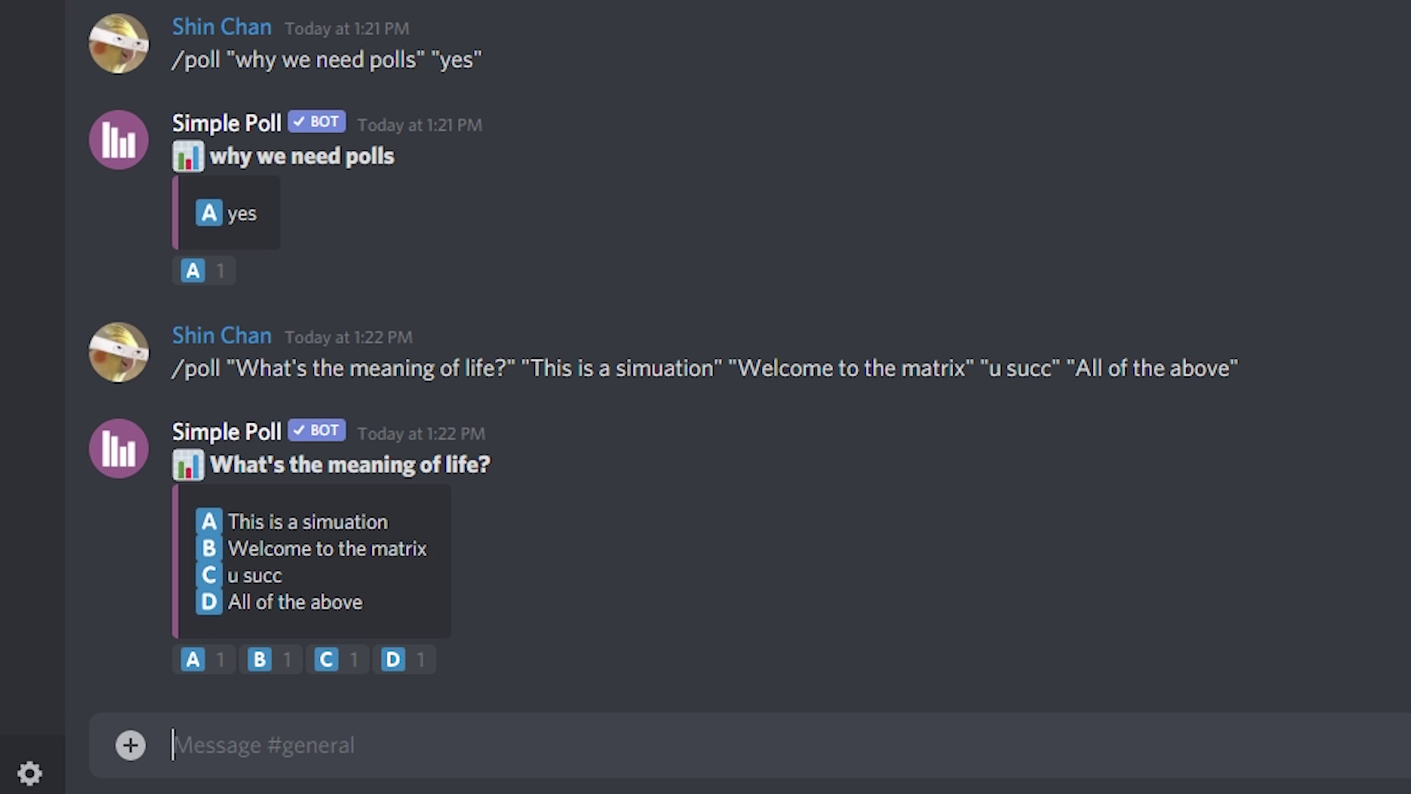
Vote B in the meaning-of-life poll, then create a new webhook under Server Settings > Webhooks
click(265, 661)
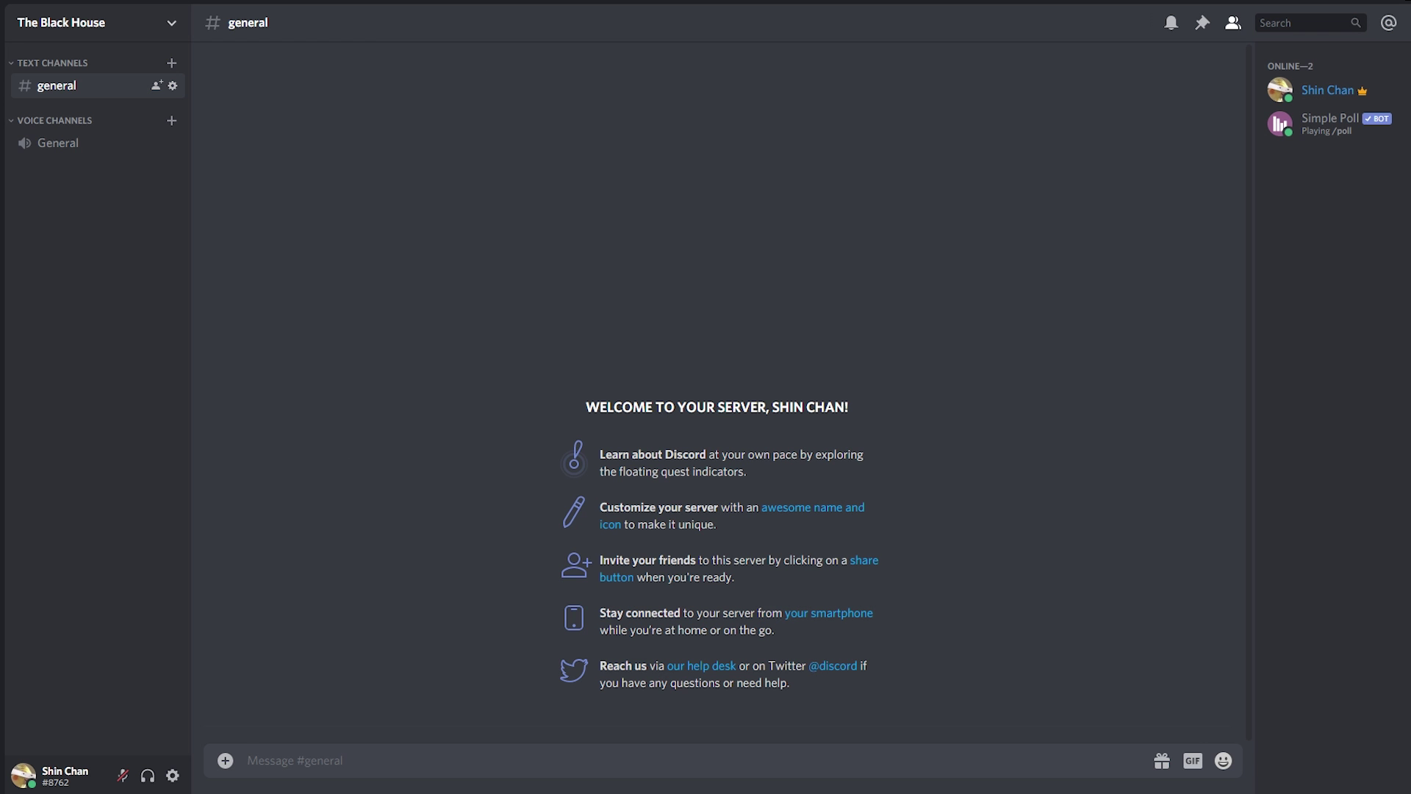
click(164, 24)
click(80, 127)
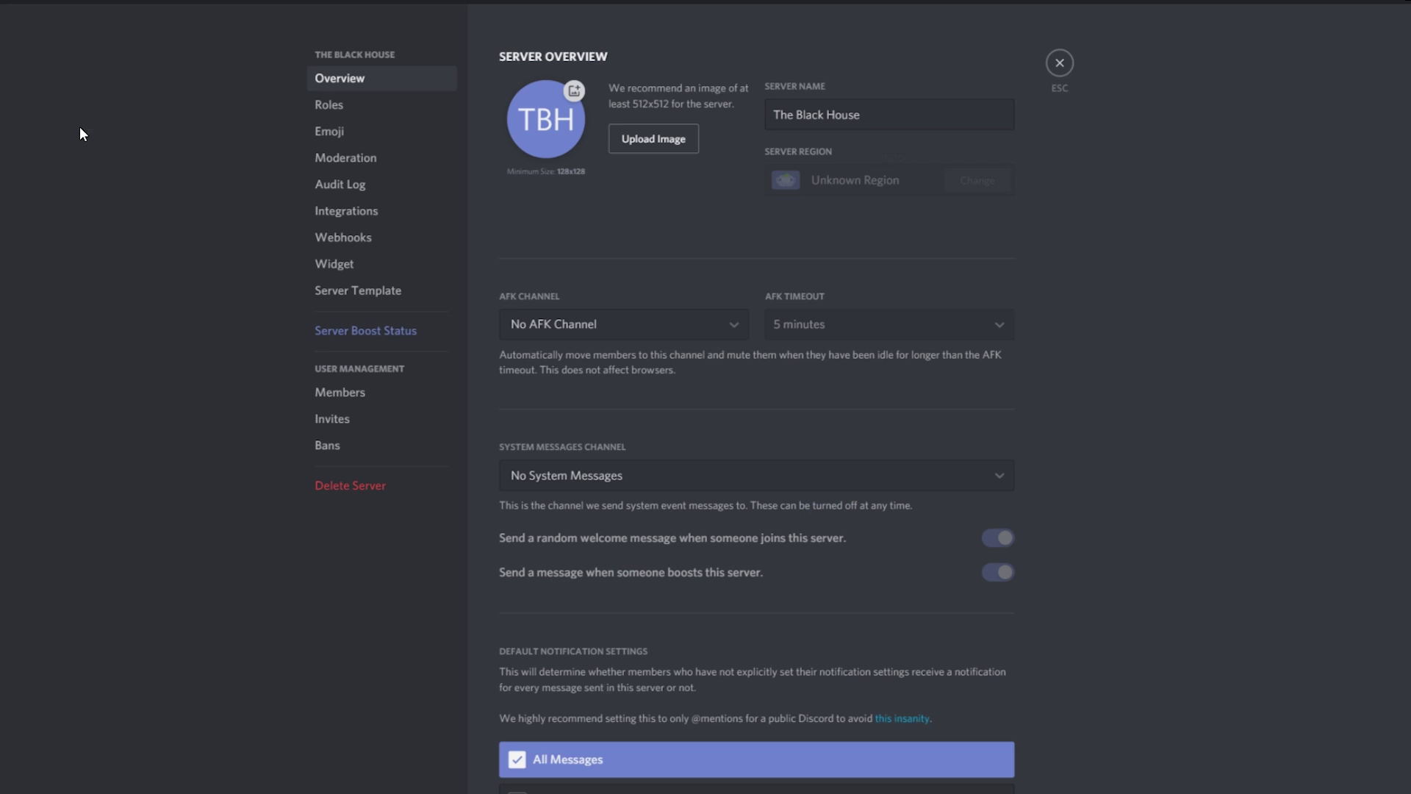
click(371, 255)
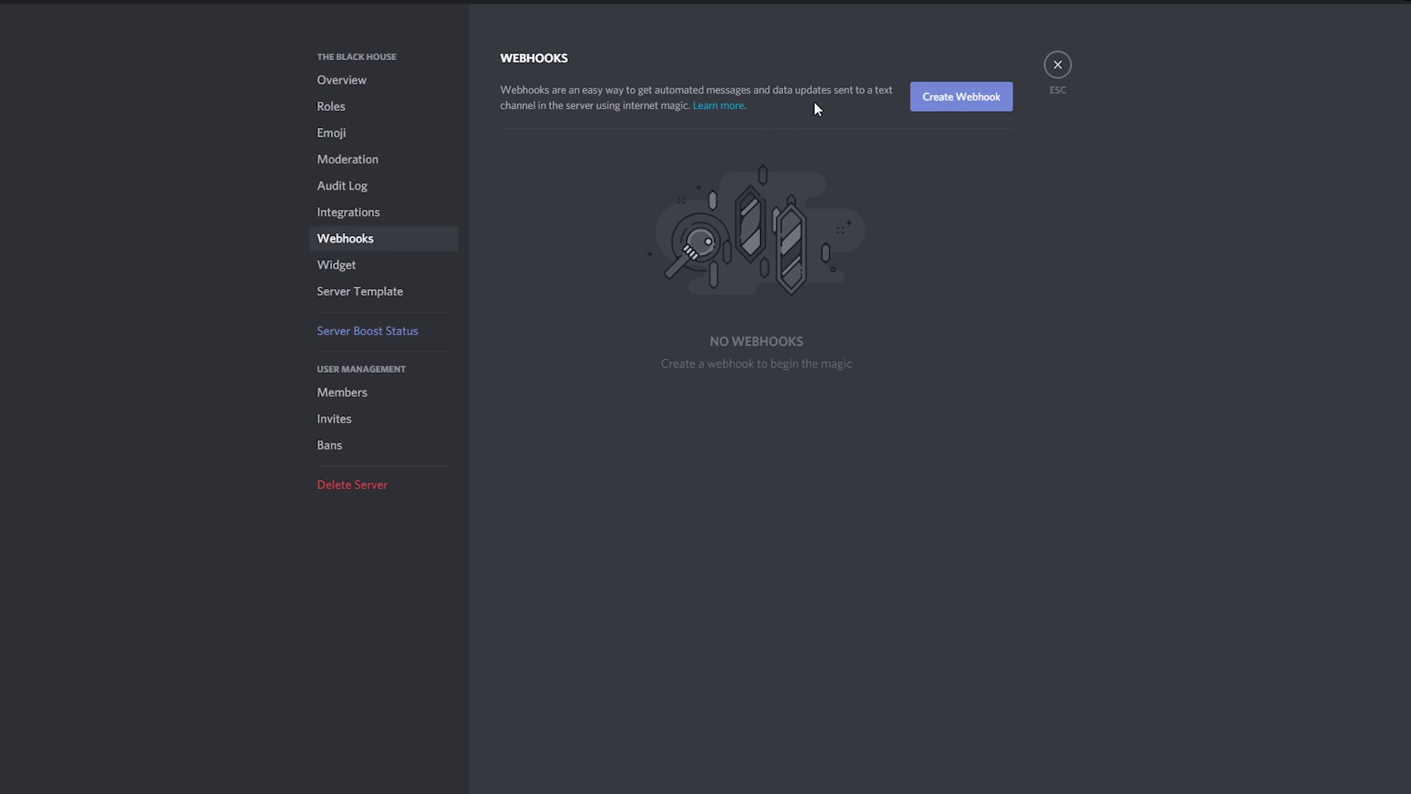
click(926, 100)
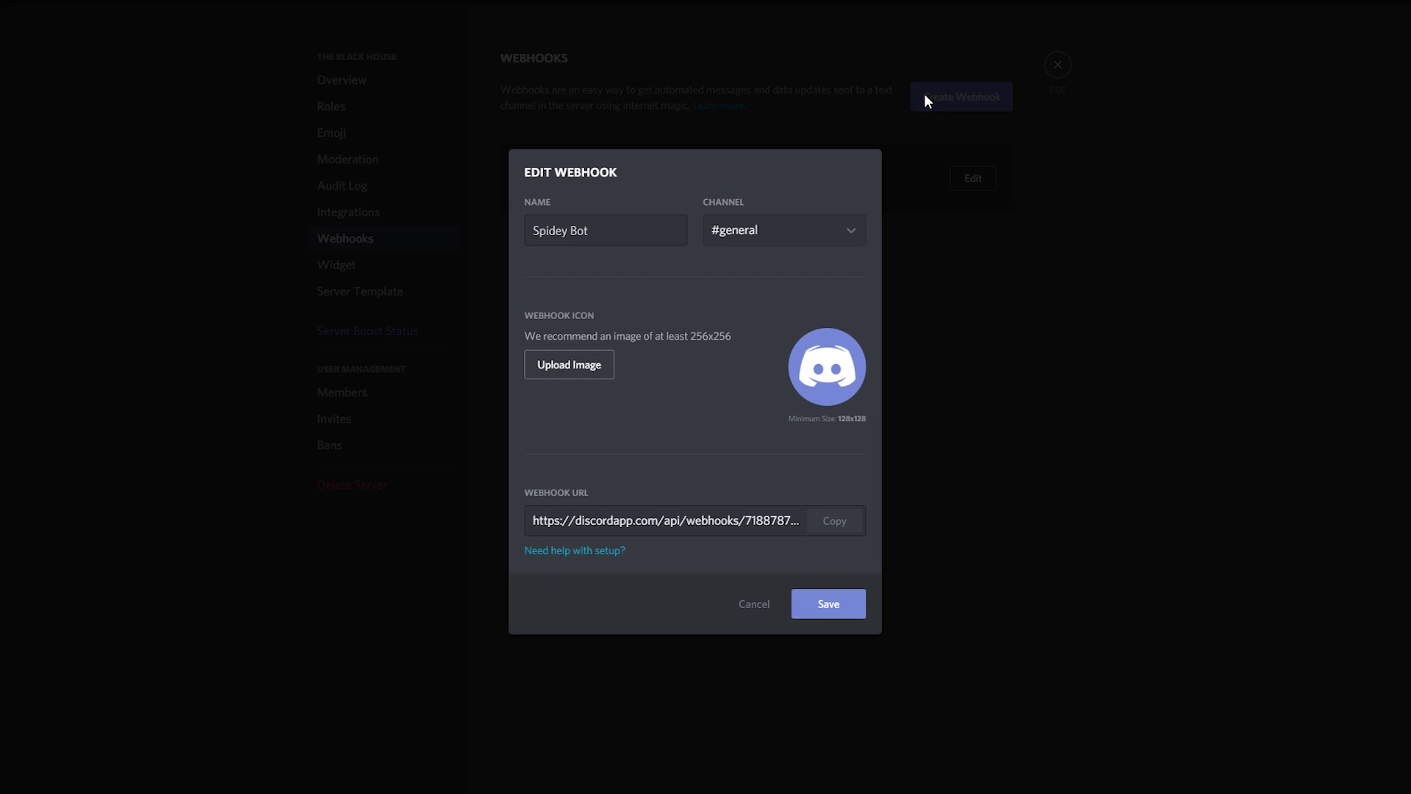
Name the webhook 'The Black House' for #general with a bird icon, copy its URL and save
triple_click(656, 233)
text(The Black House)
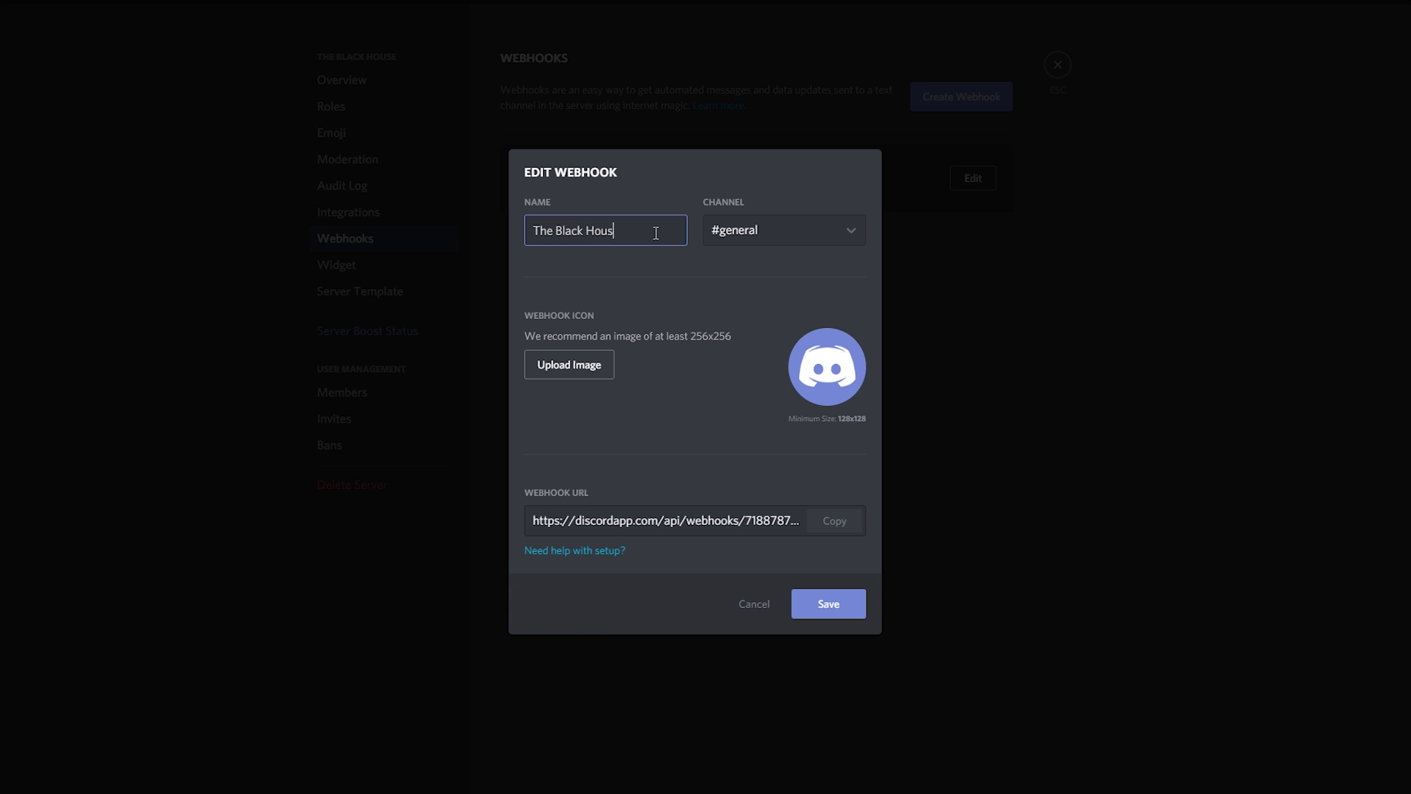
click(836, 237)
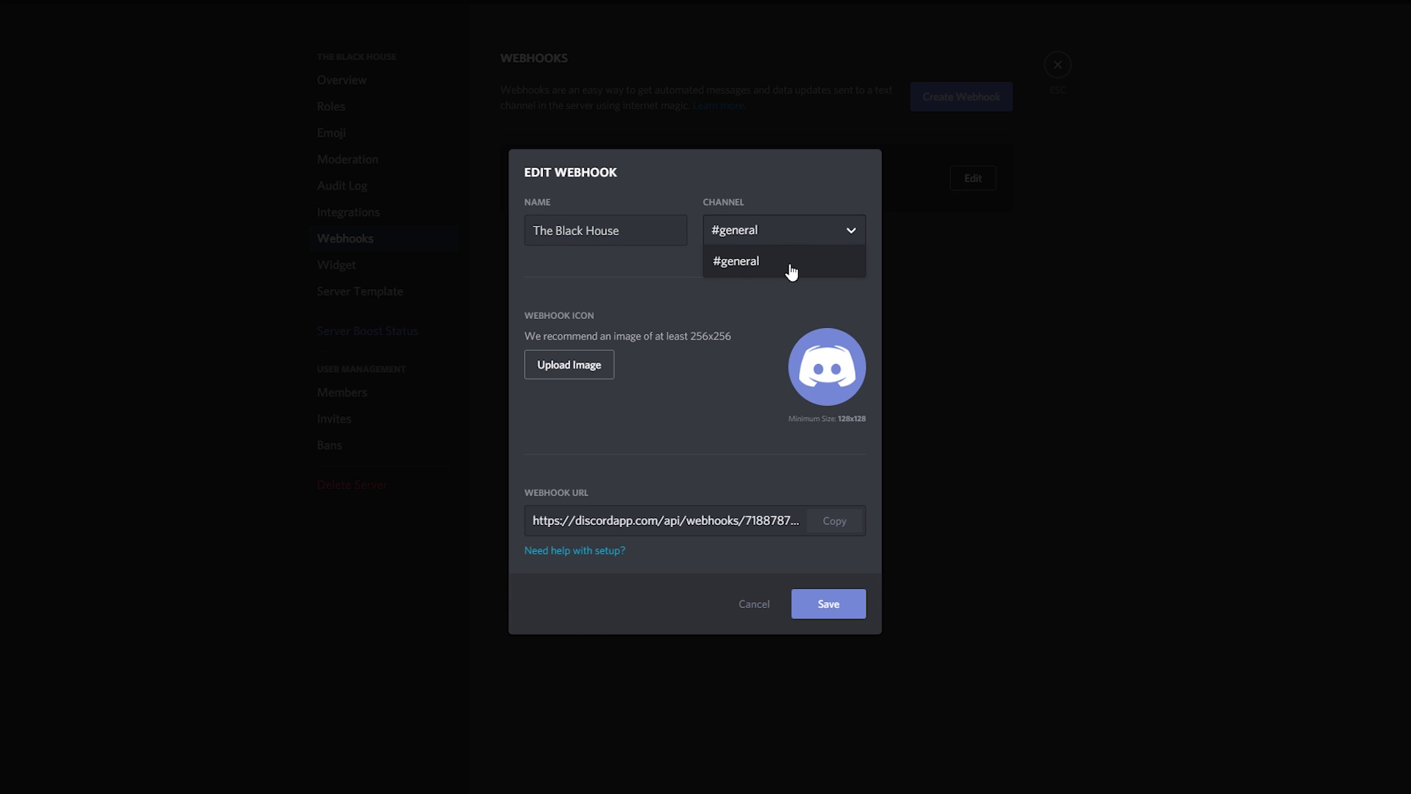
click(754, 265)
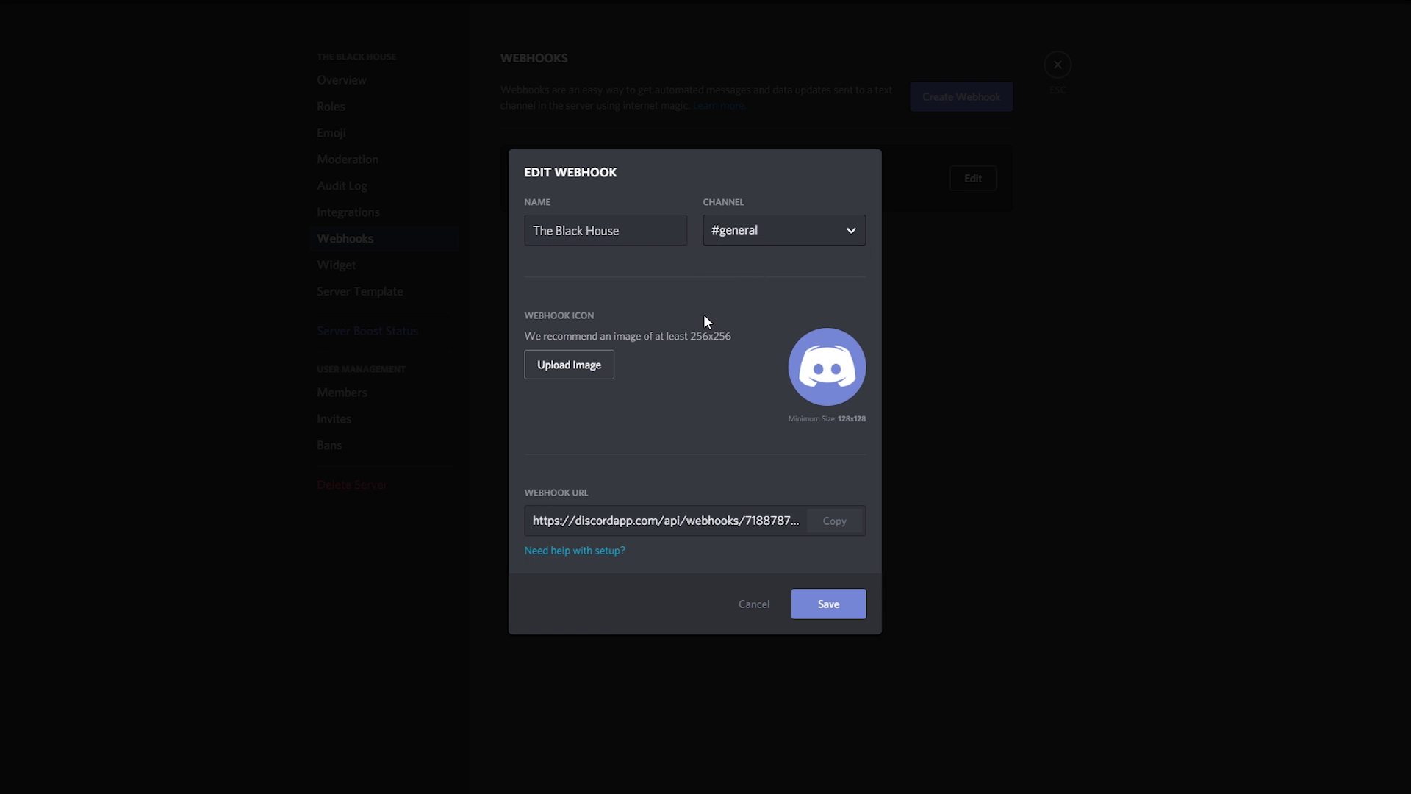
click(597, 365)
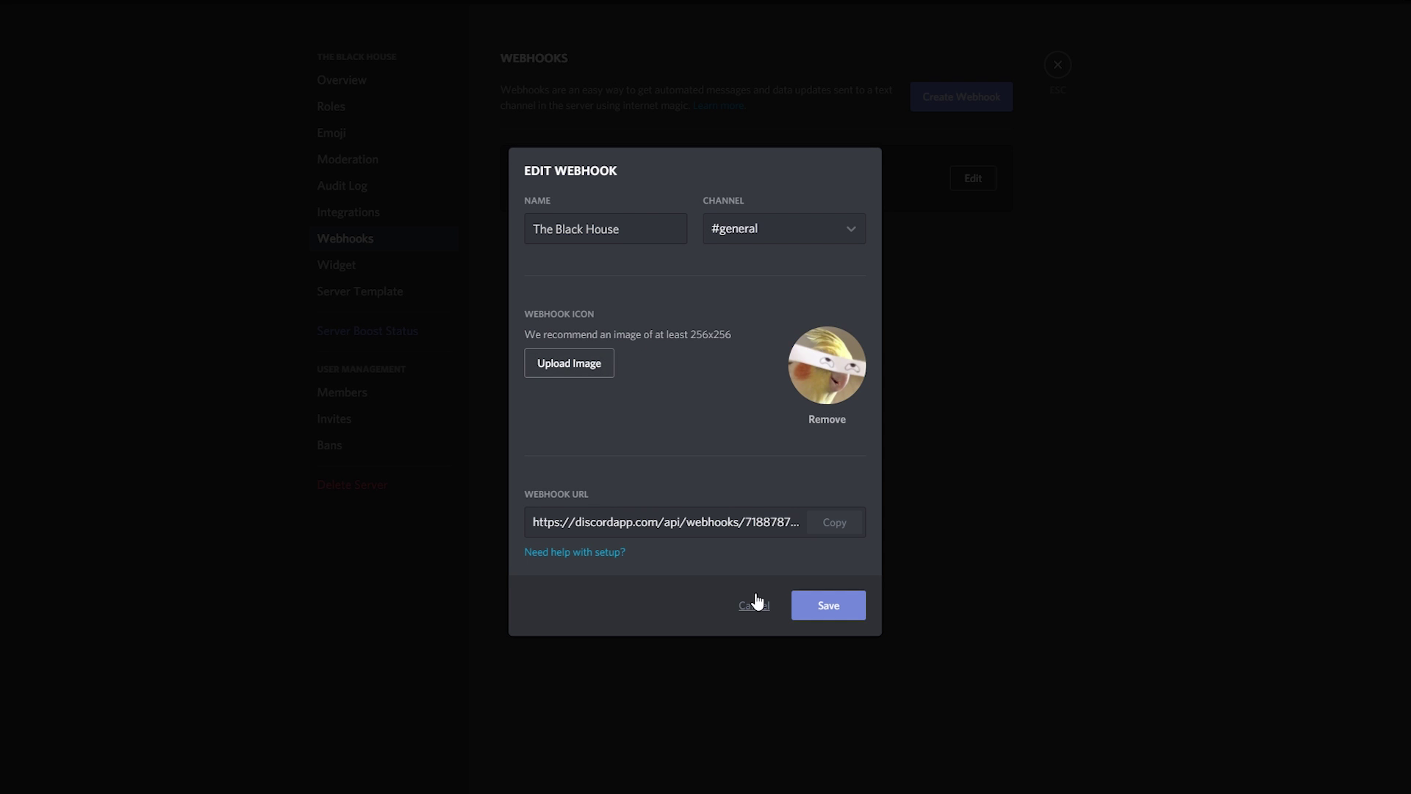
click(834, 522)
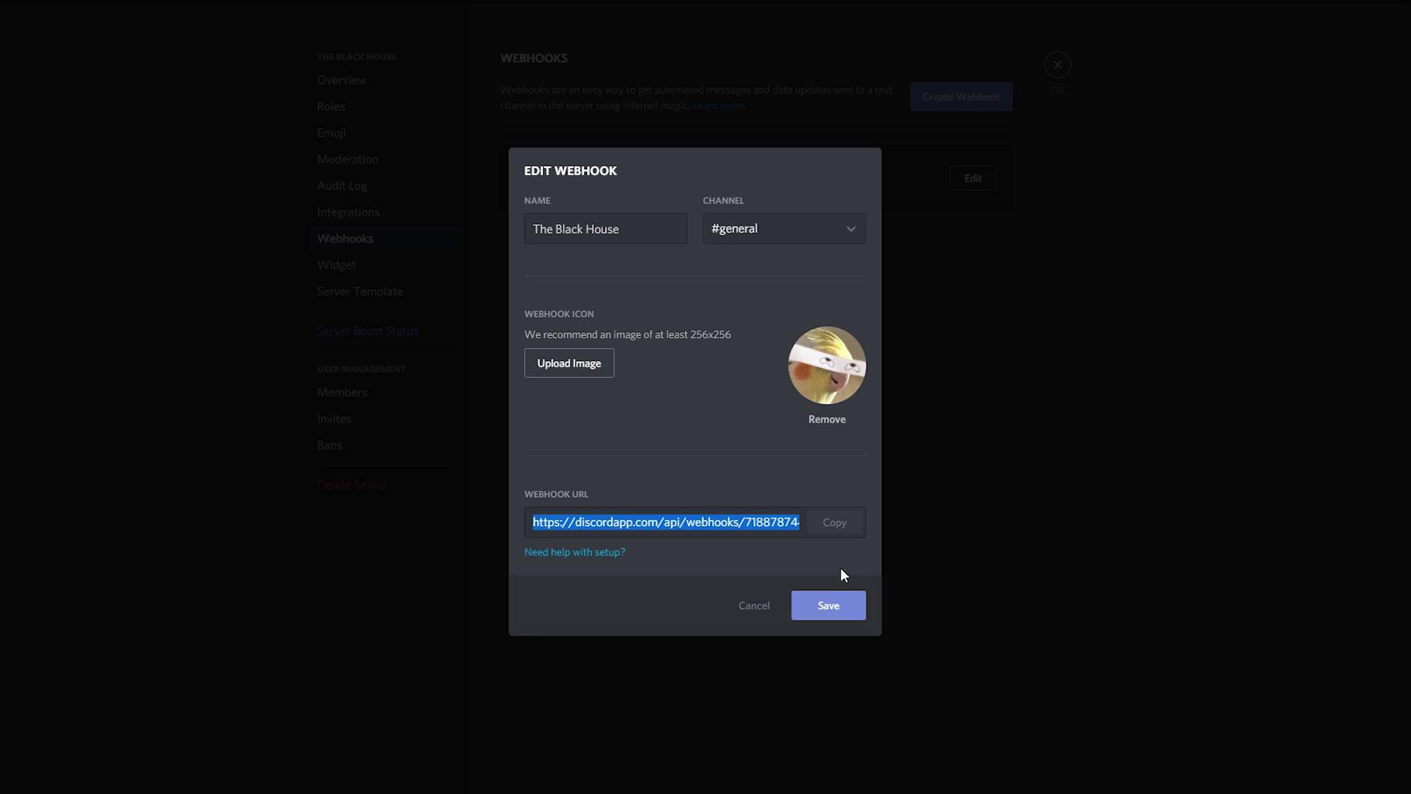
click(838, 612)
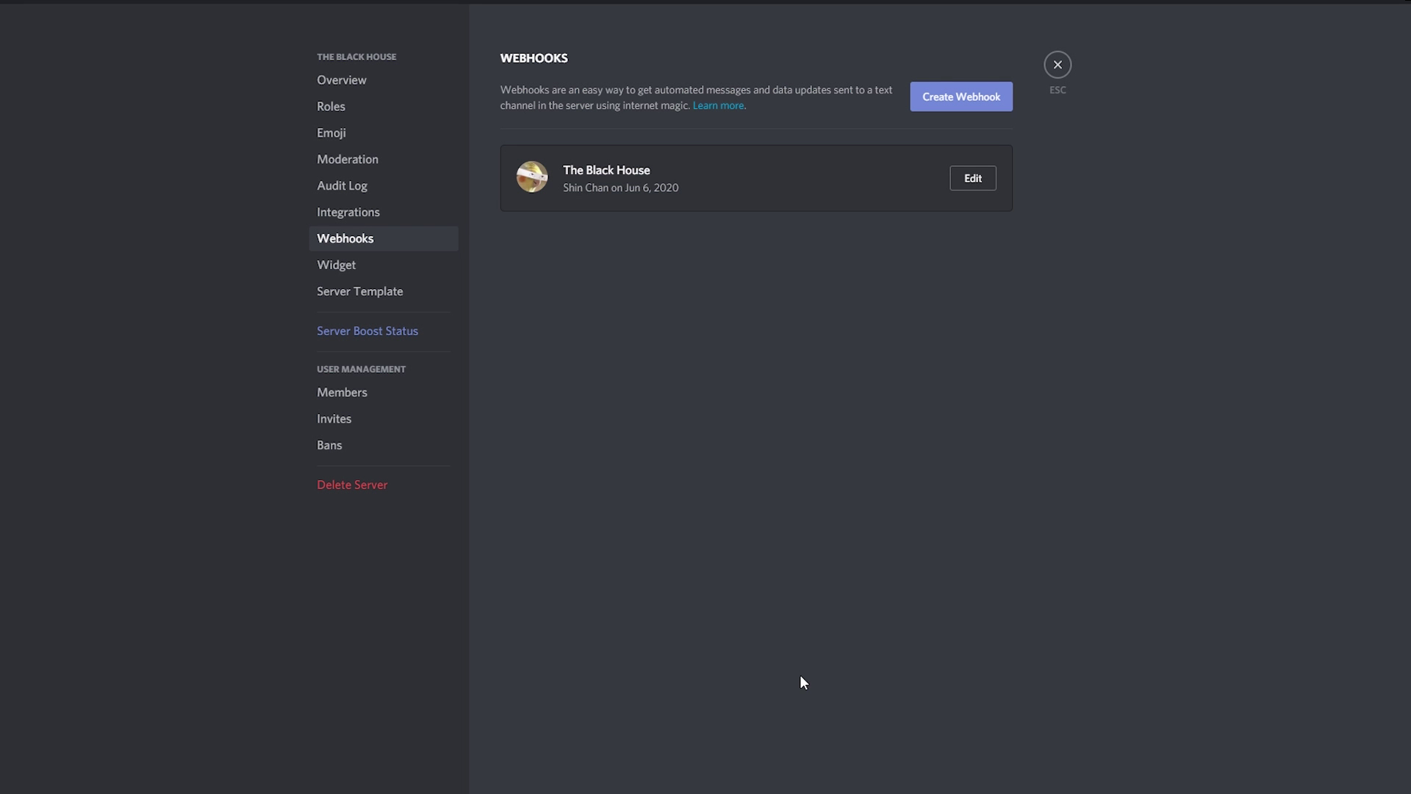
Close server settings and load discohook.org in the browser
click(1058, 64)
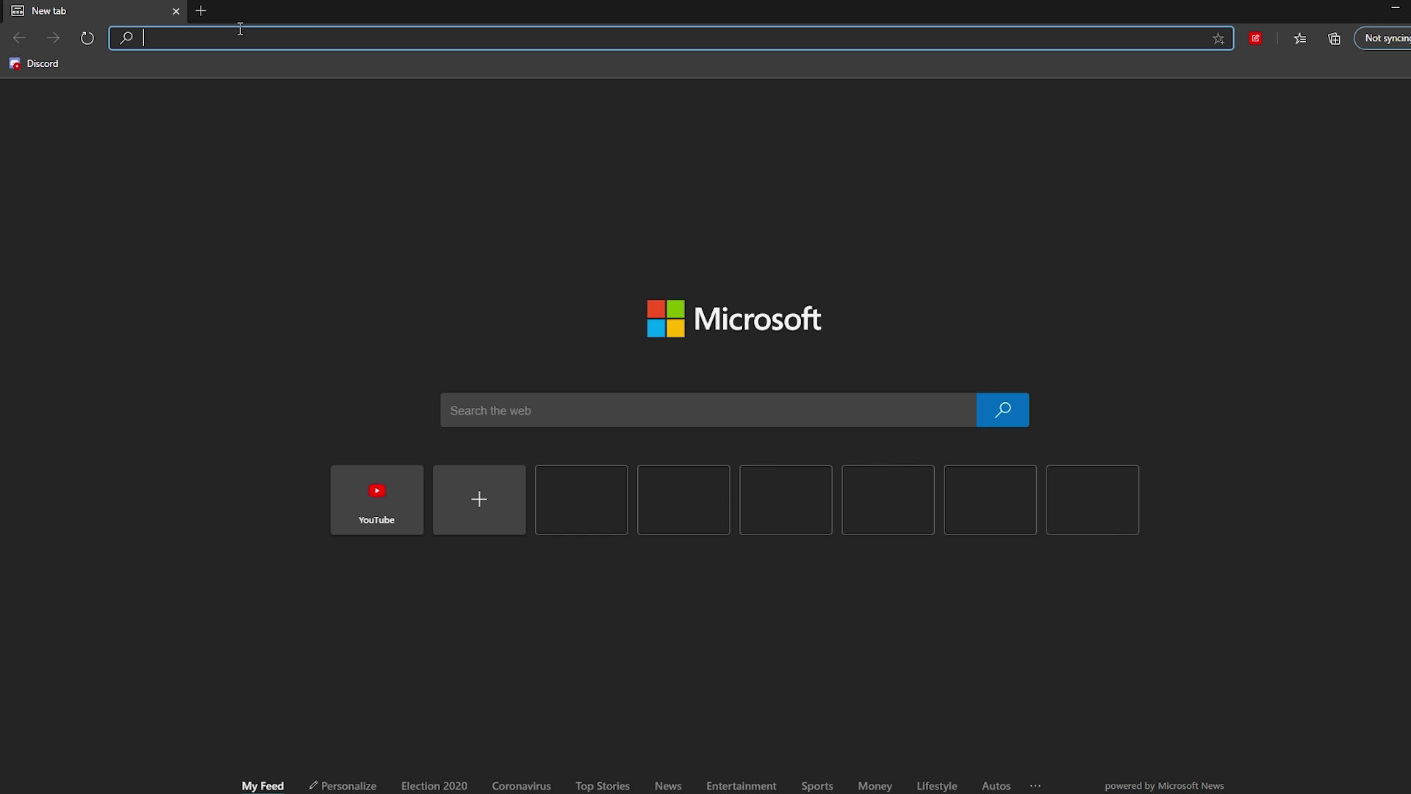
text(discohoo)
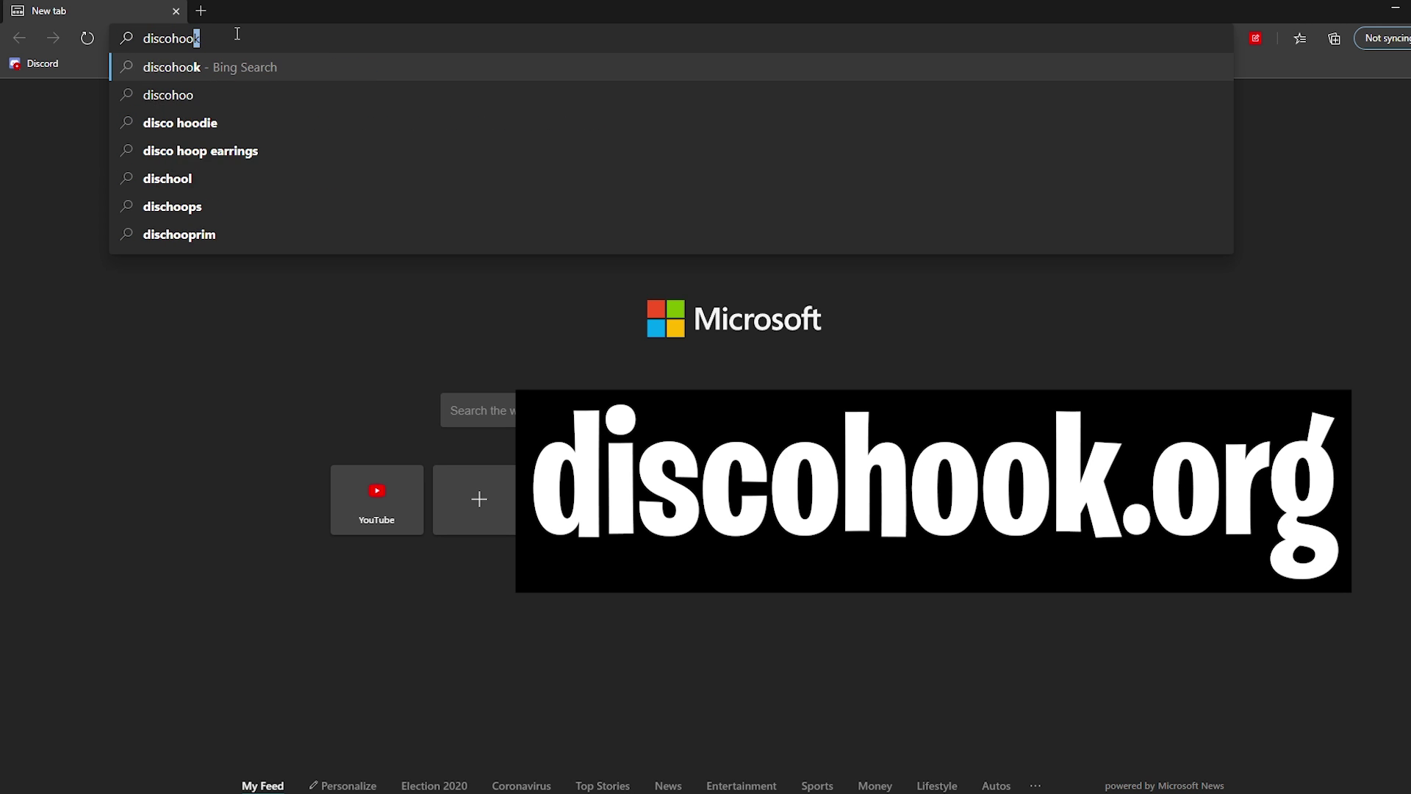
text(k.org)
key(Return)
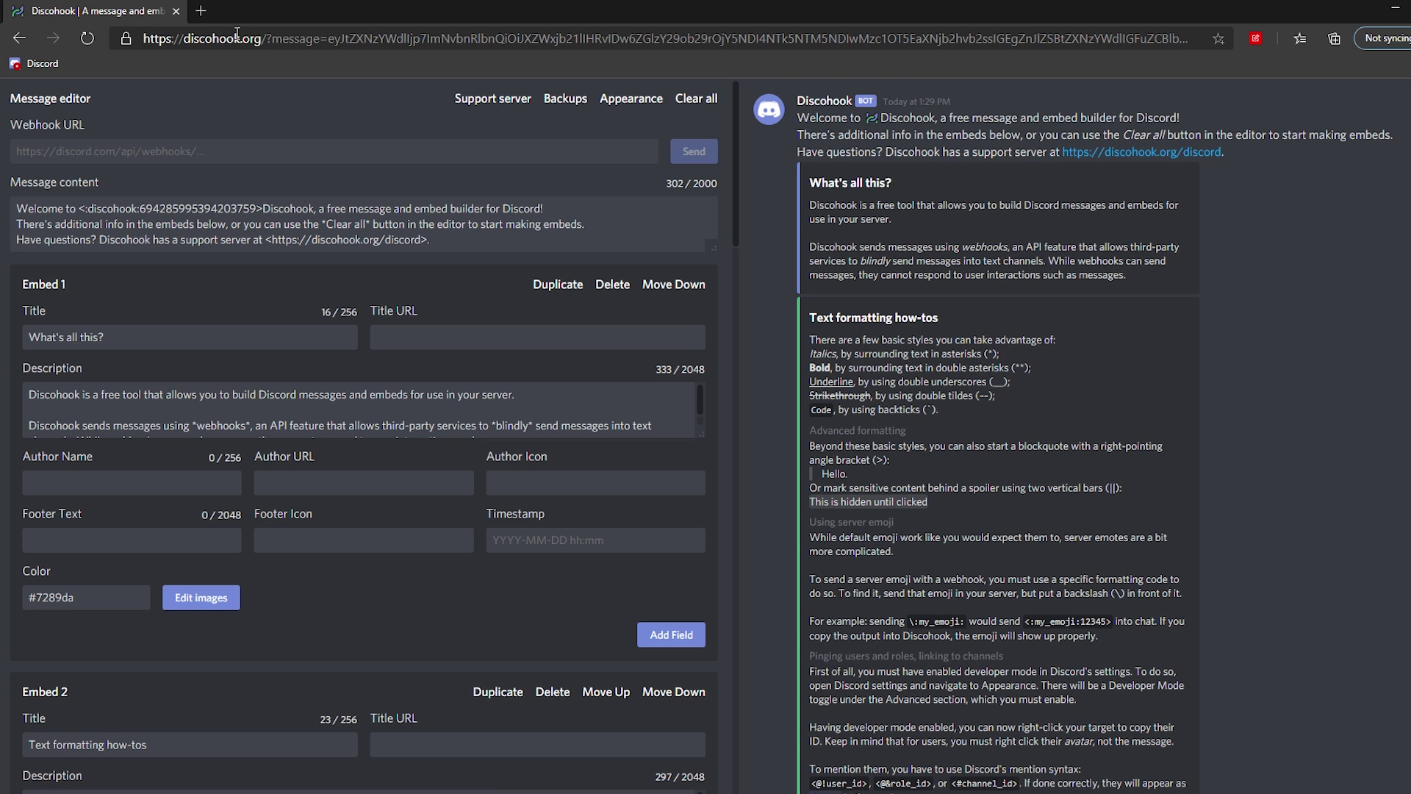
Paste the webhook URL into Discohook and send the sample message
right_click(249, 150)
click(305, 300)
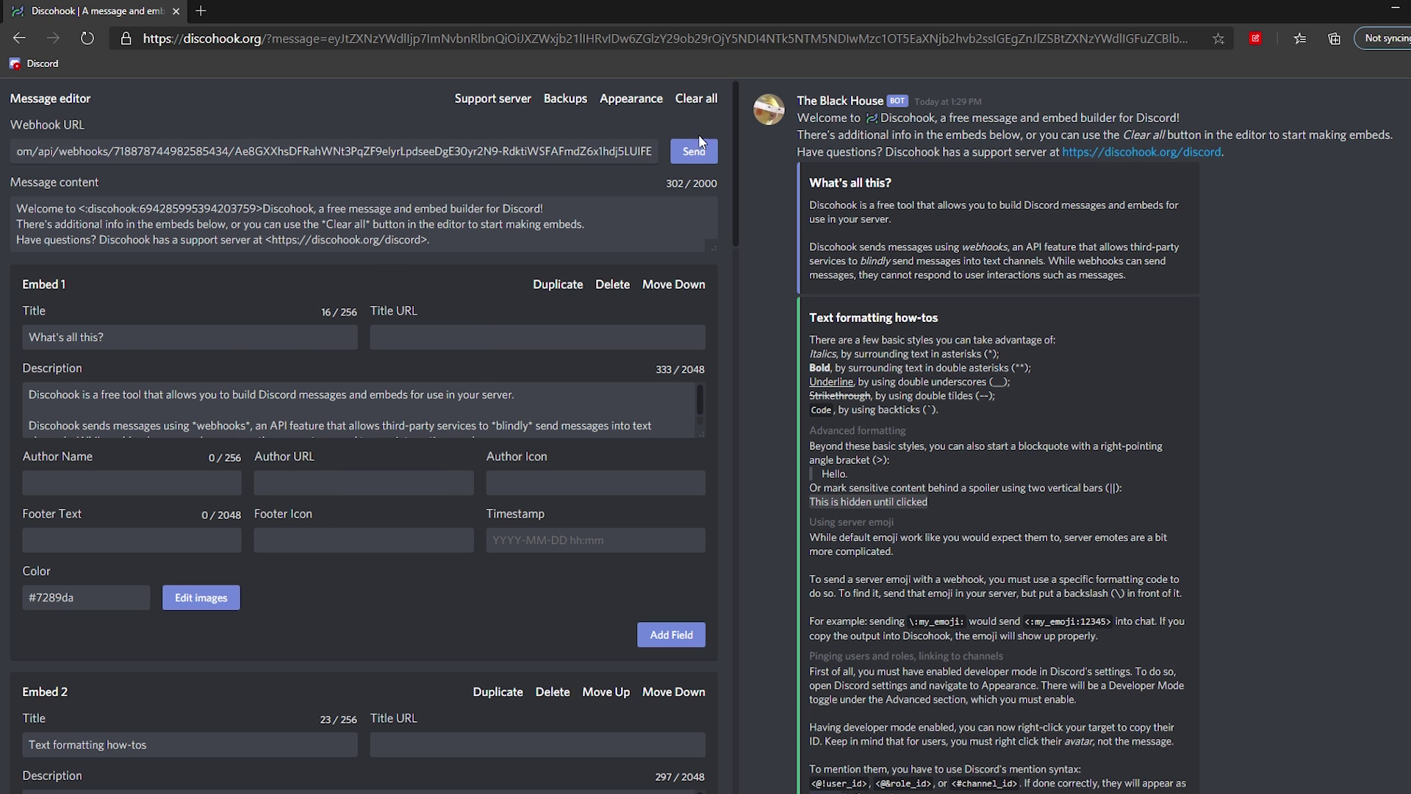
click(698, 159)
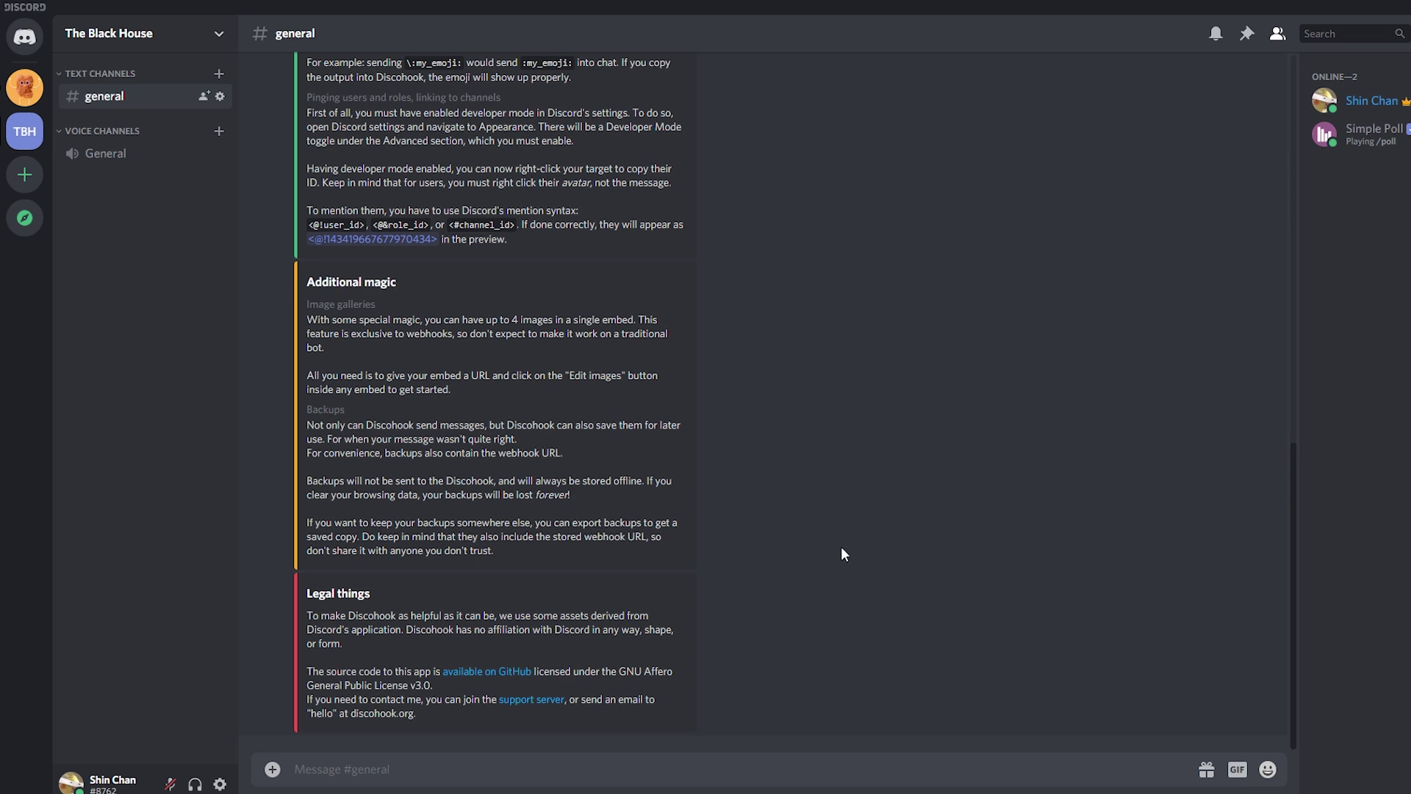
Scroll through the Discohook welcome message in #general and reveal its spoiler text
scroll(872, 502, up, 10)
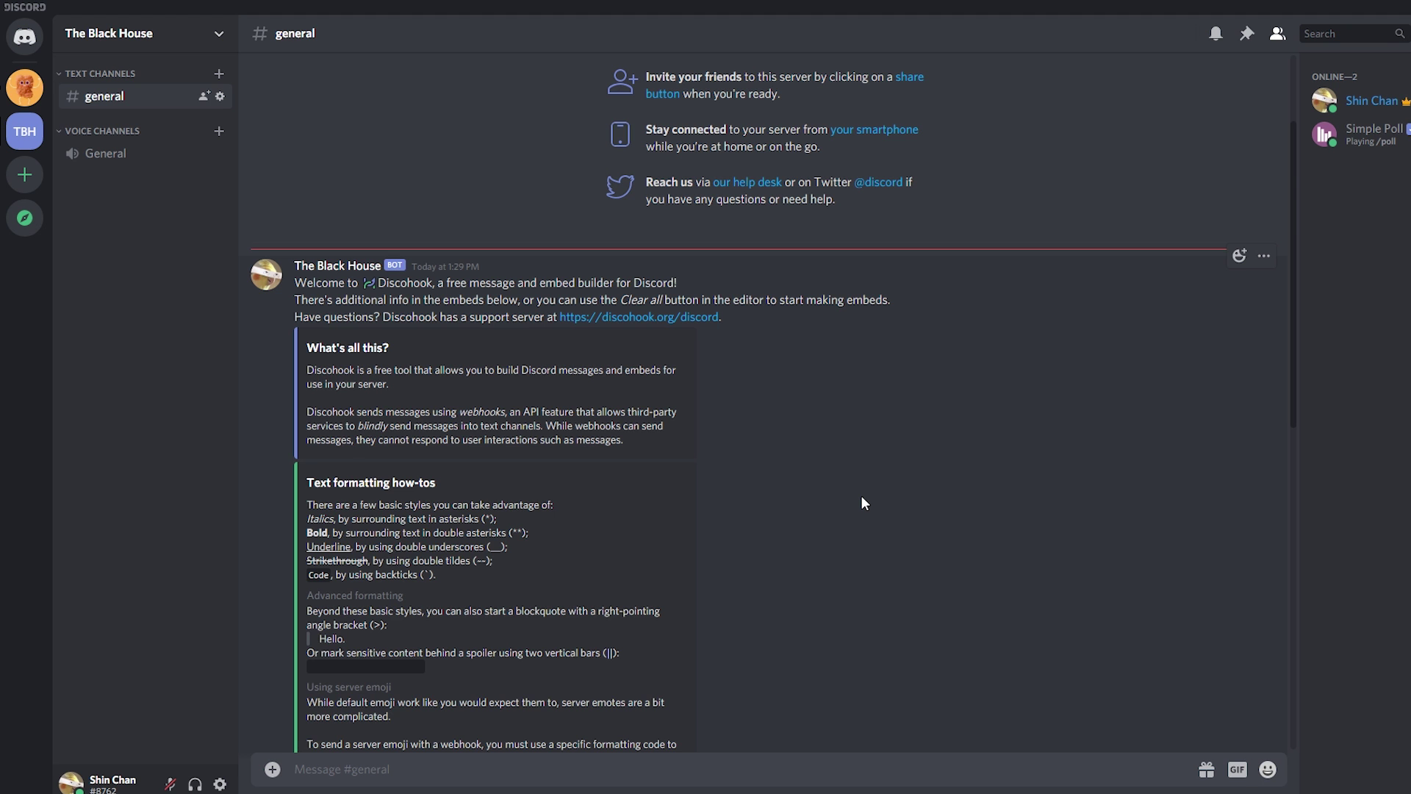
scroll(863, 503, down, 4)
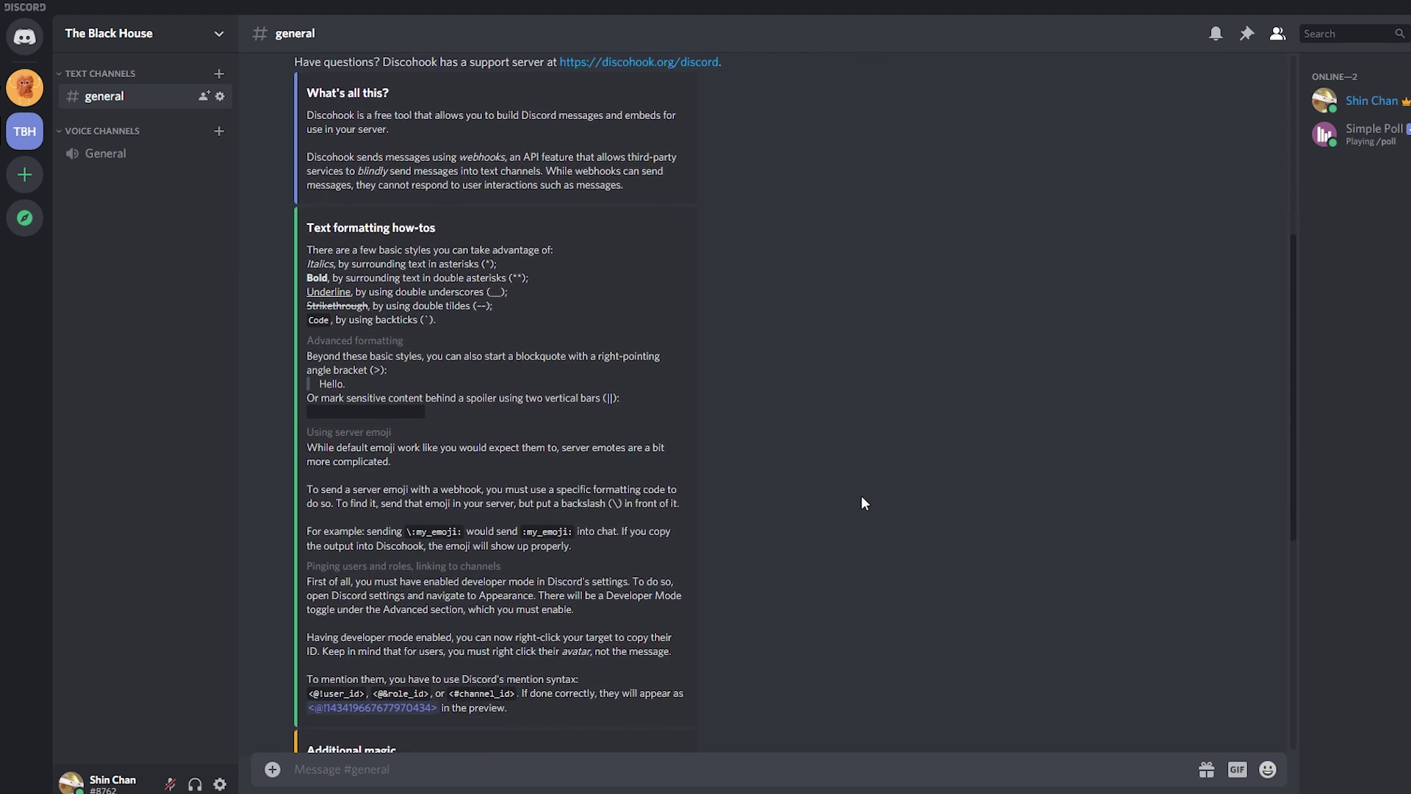
scroll(858, 504, down, 2)
scroll(790, 456, down, 2)
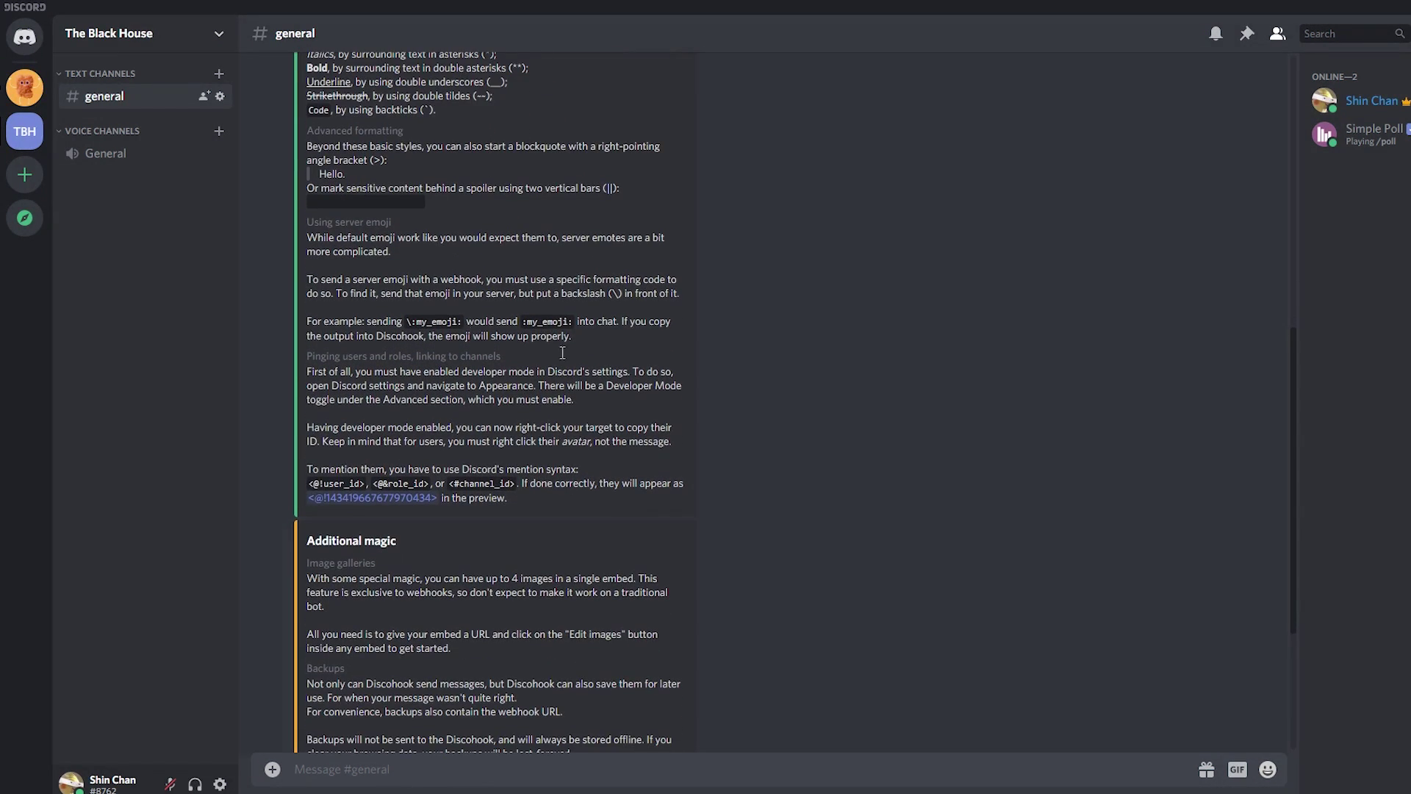
click(350, 205)
scroll(696, 388, down, 3)
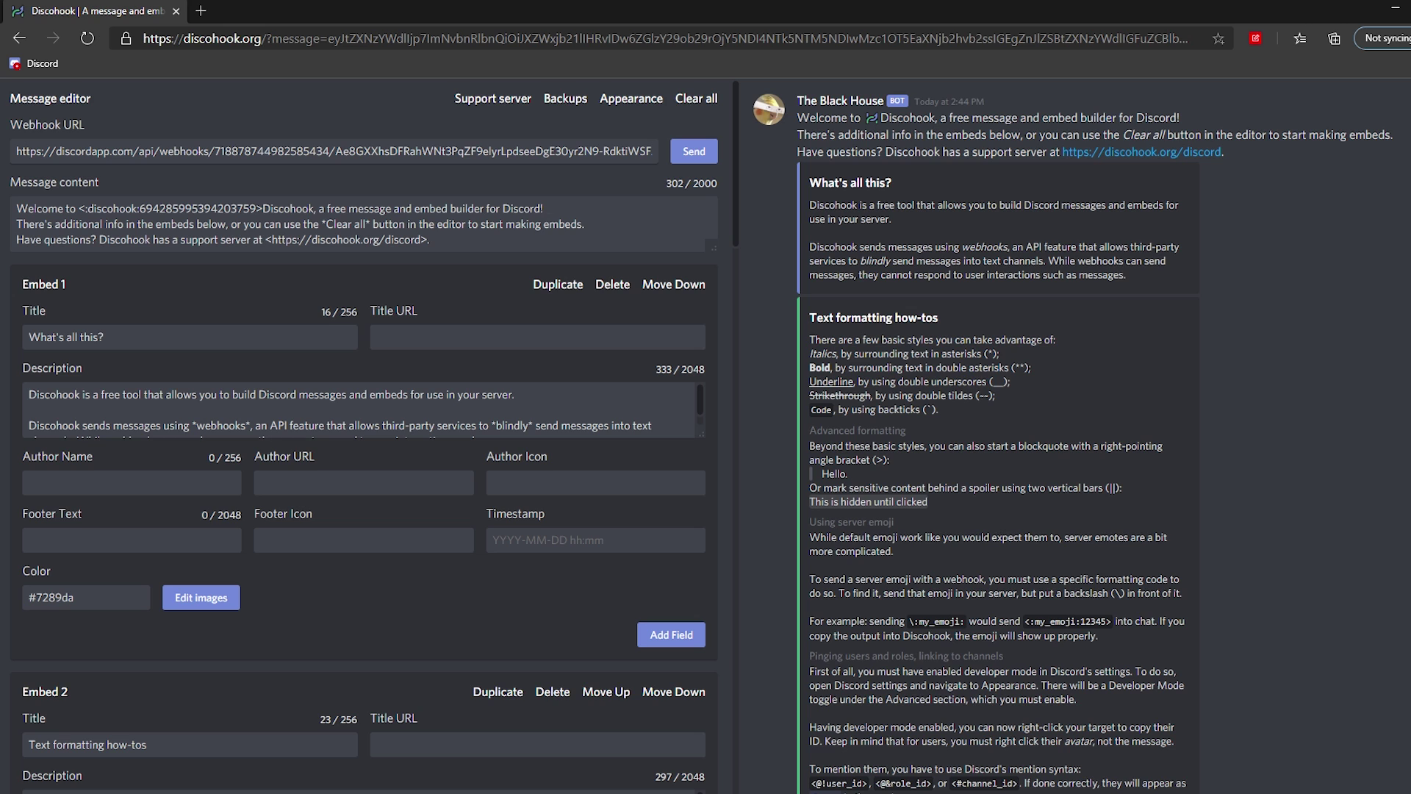
Clear the Discohook editor and enter title "What's your favorite junk food?" with a five-food description
click(685, 100)
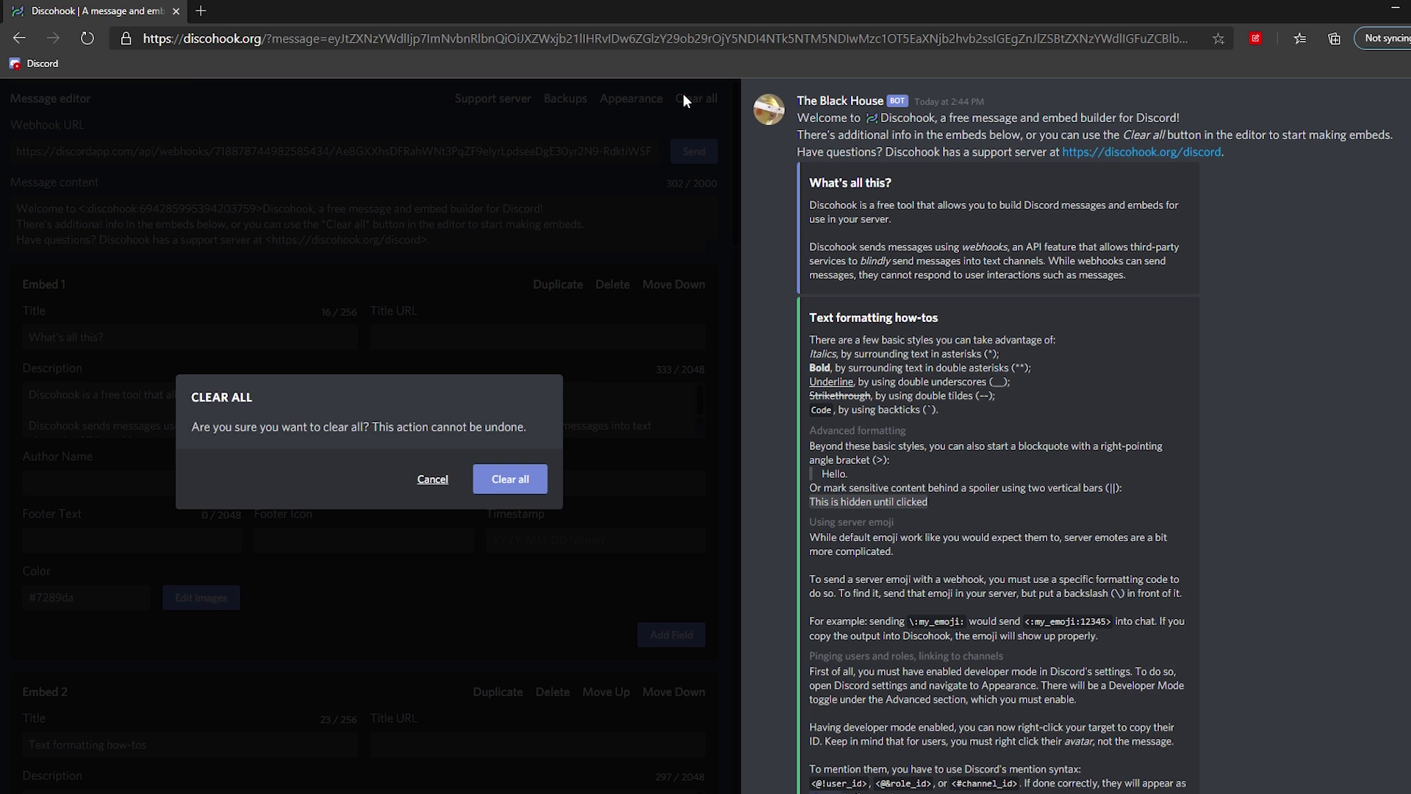
click(523, 480)
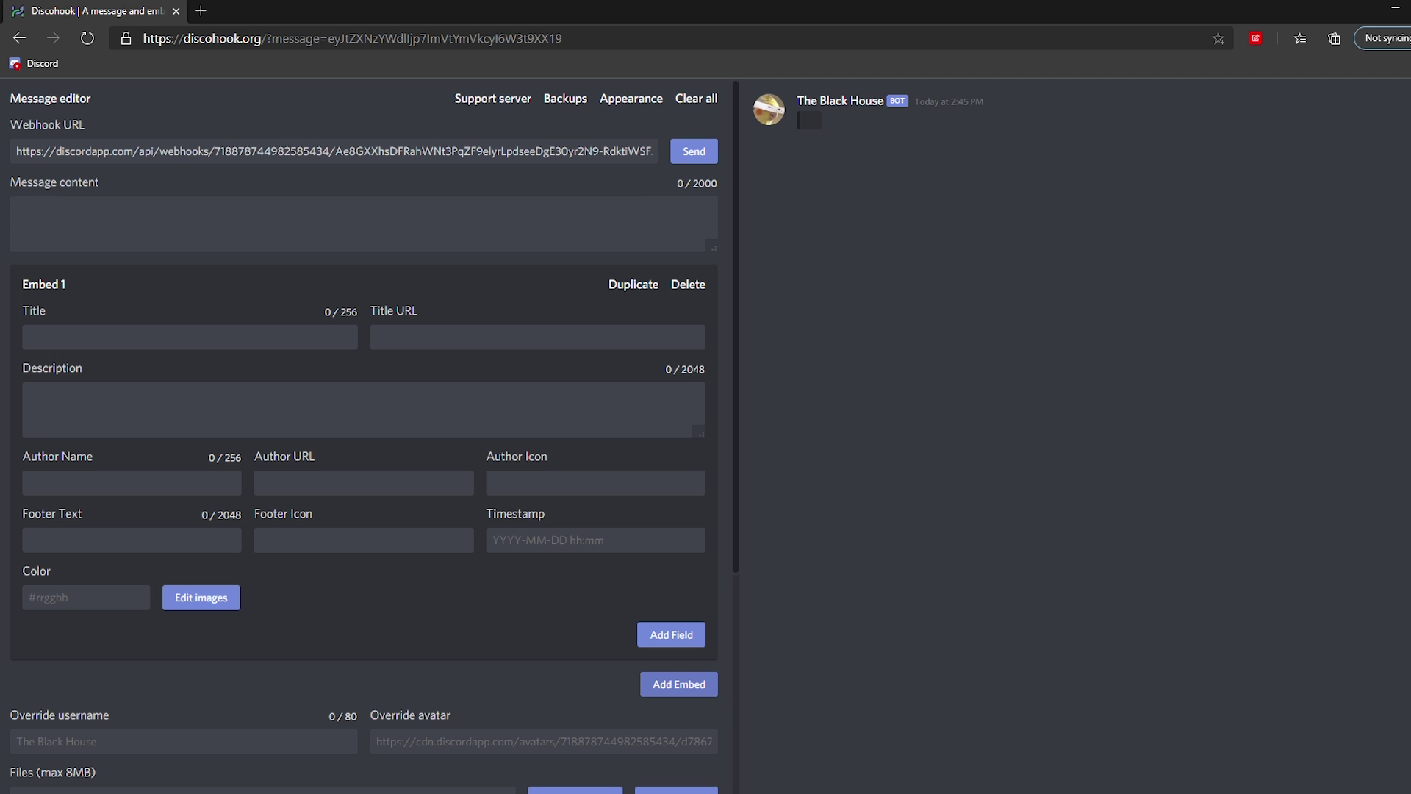
click(279, 337)
text(What's you)
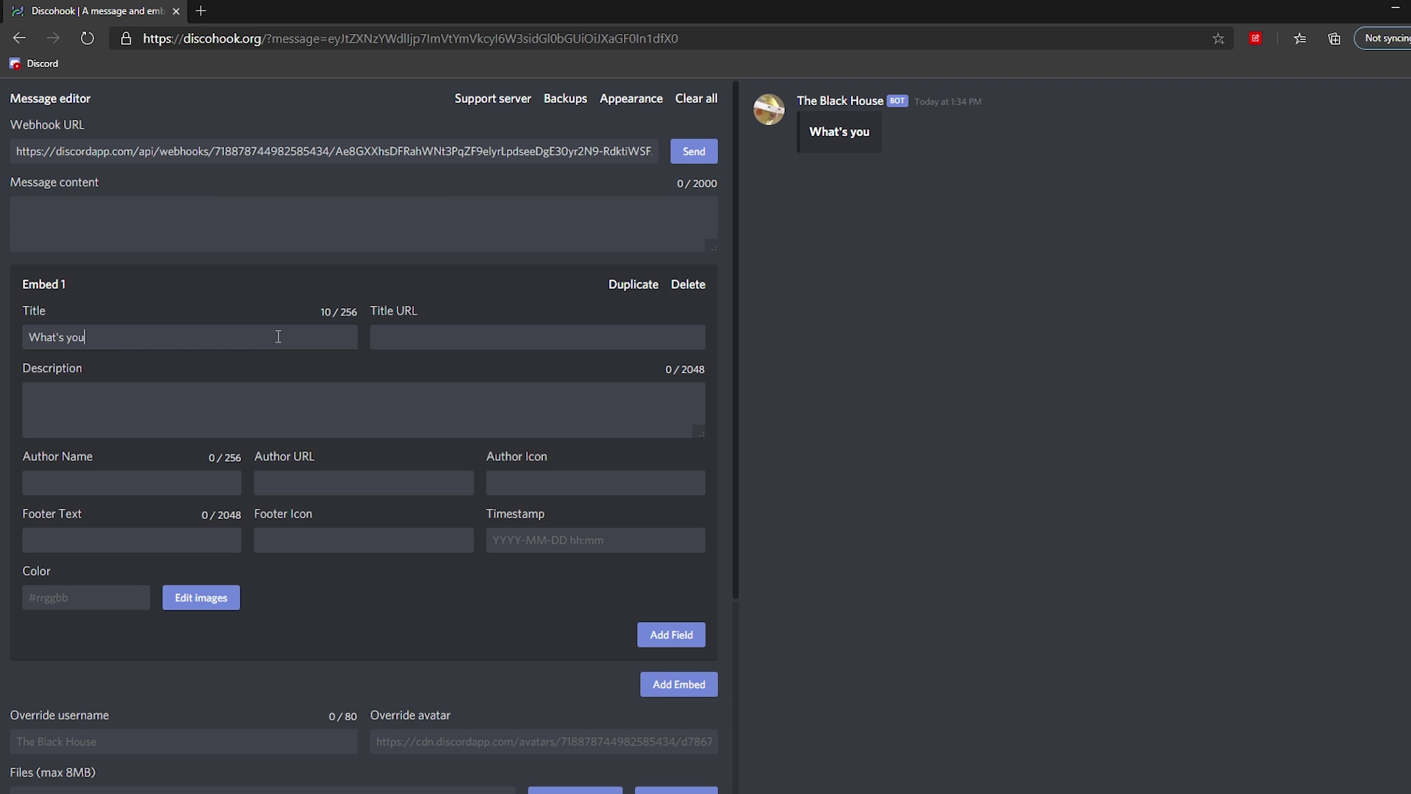
text(r favorite junk food?)
key(Tab)
key(Tab)
text(- Pizza - Hamburger - Hot Dogs - Ice Cream - Tacos)
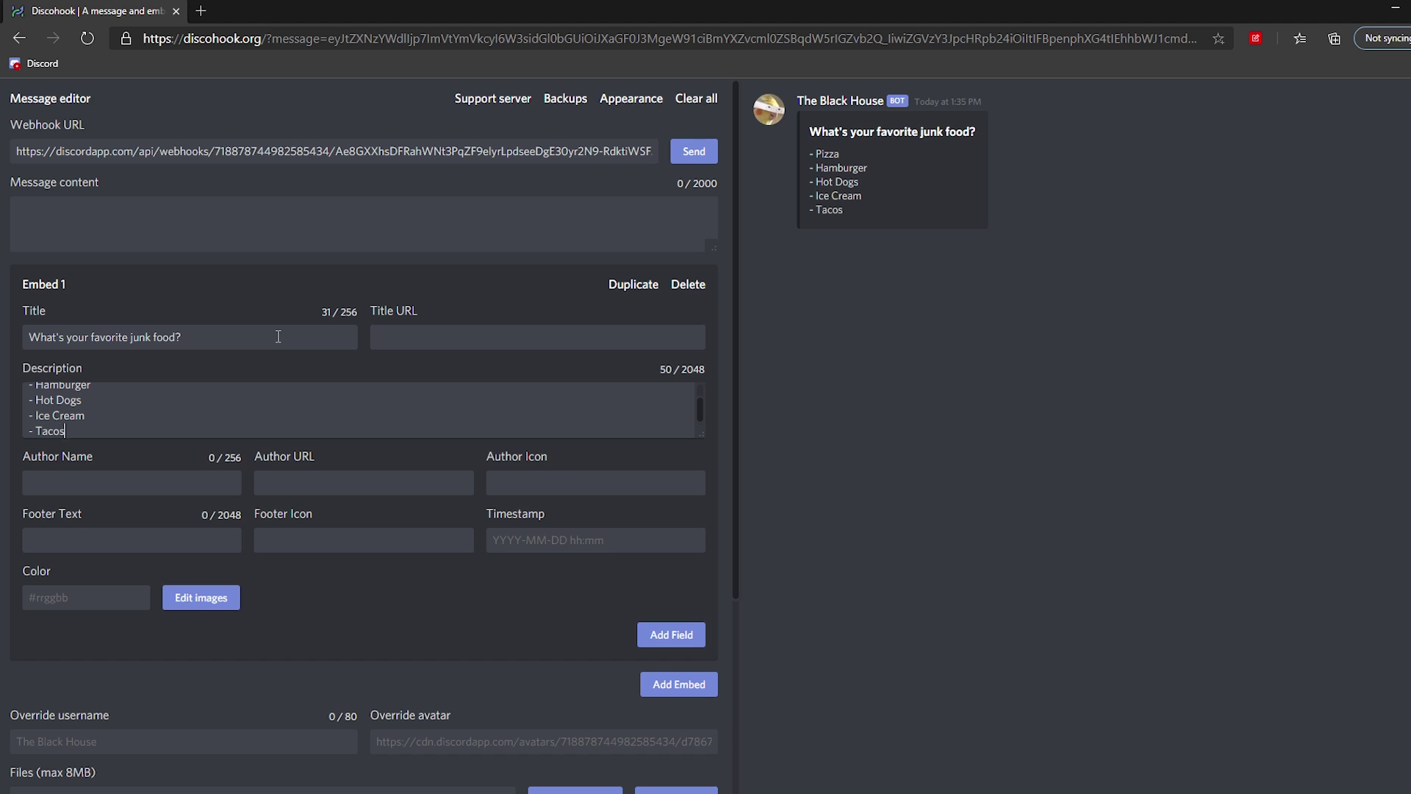
Set the embed colour to yellow #fff500 and send it to #general
click(78, 595)
click(226, 672)
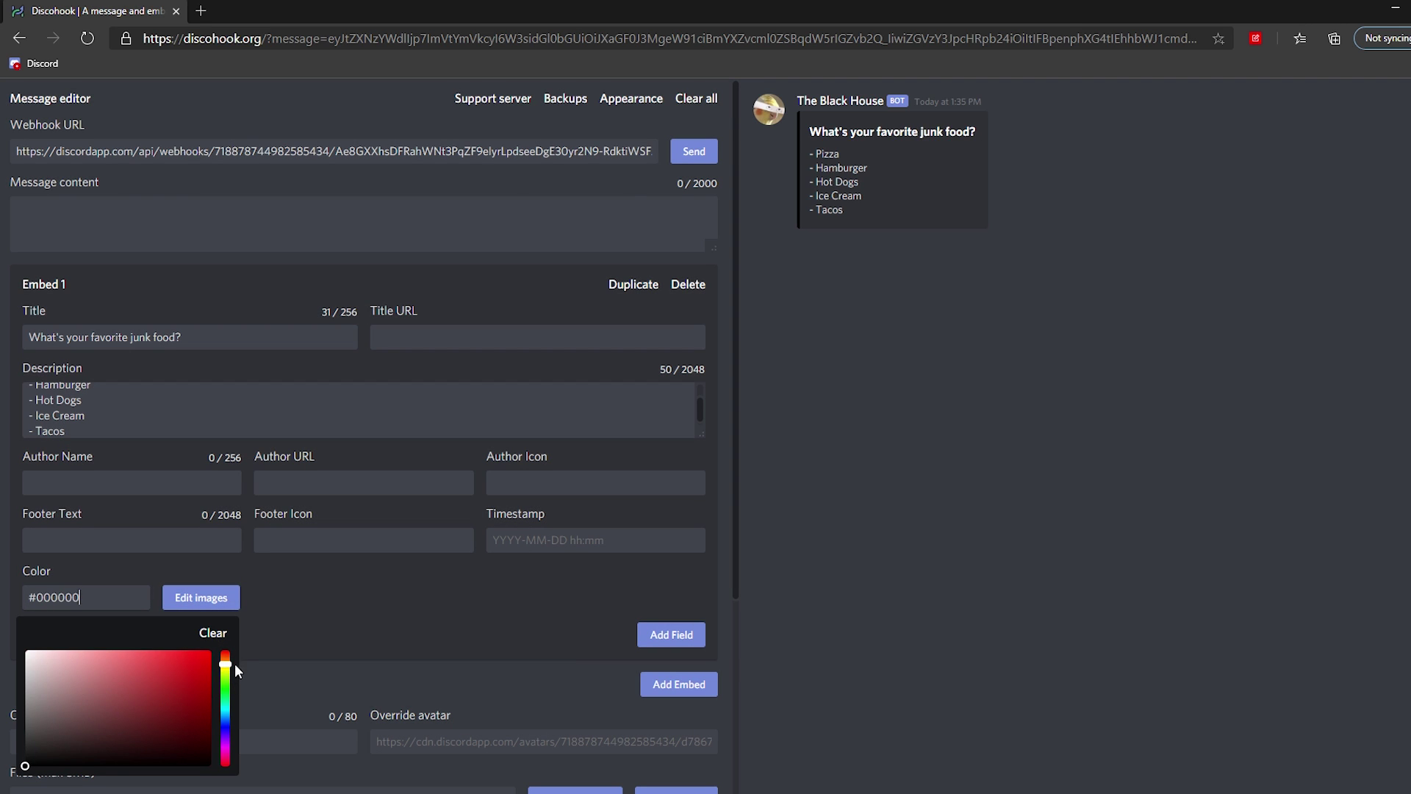
drag(201, 667, 211, 650)
click(225, 668)
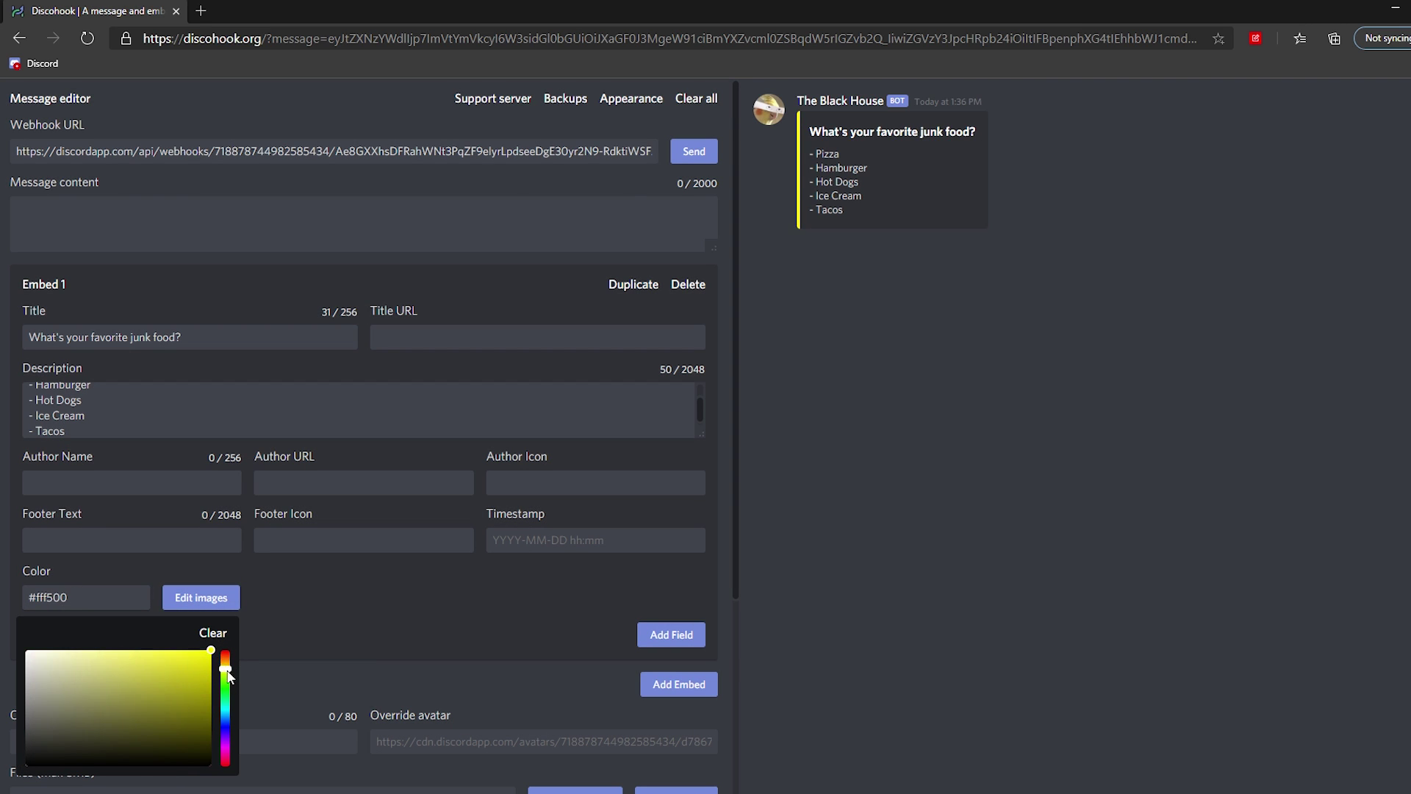
click(337, 645)
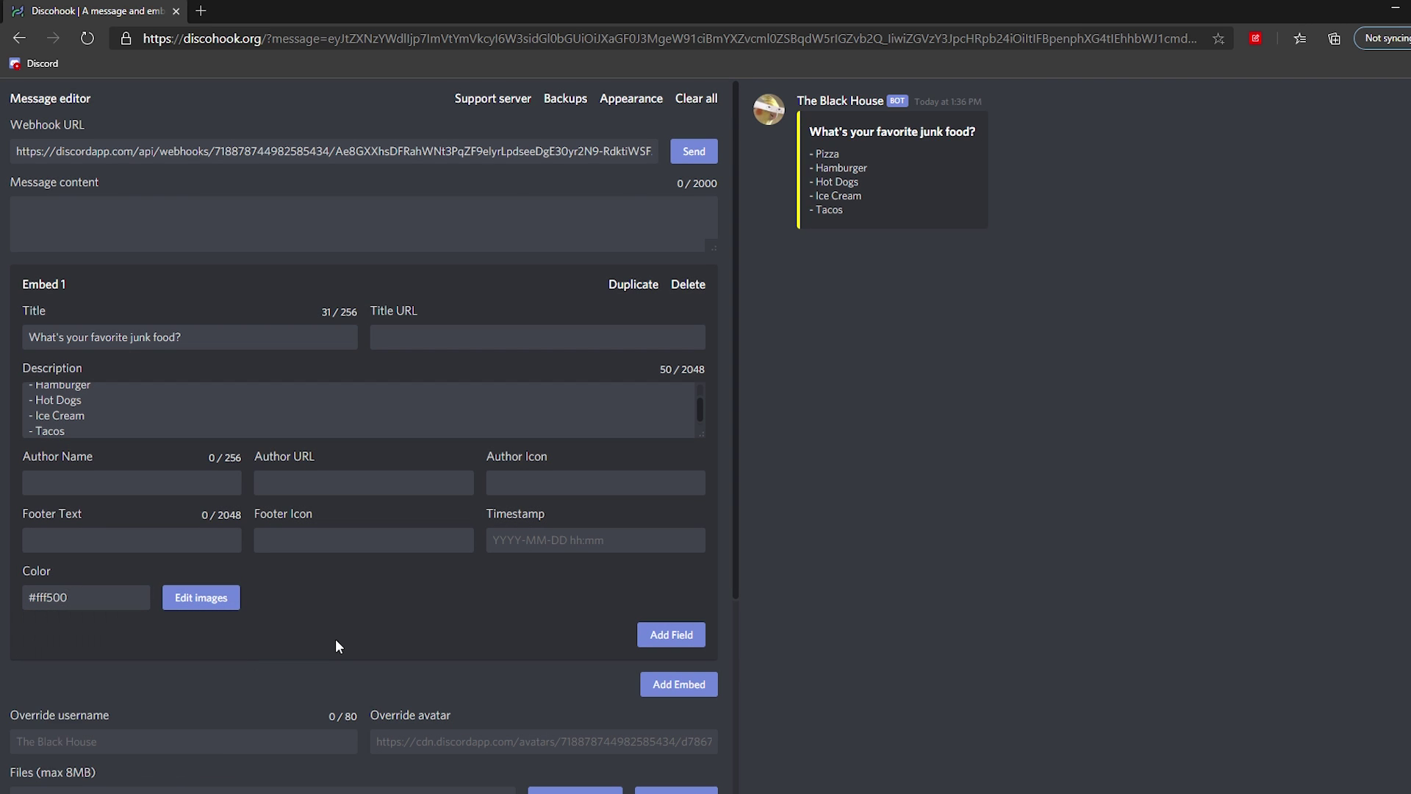
click(710, 149)
Back in Discord, react to the junk food embed with pizza and hamburger
key(alt+Tab)
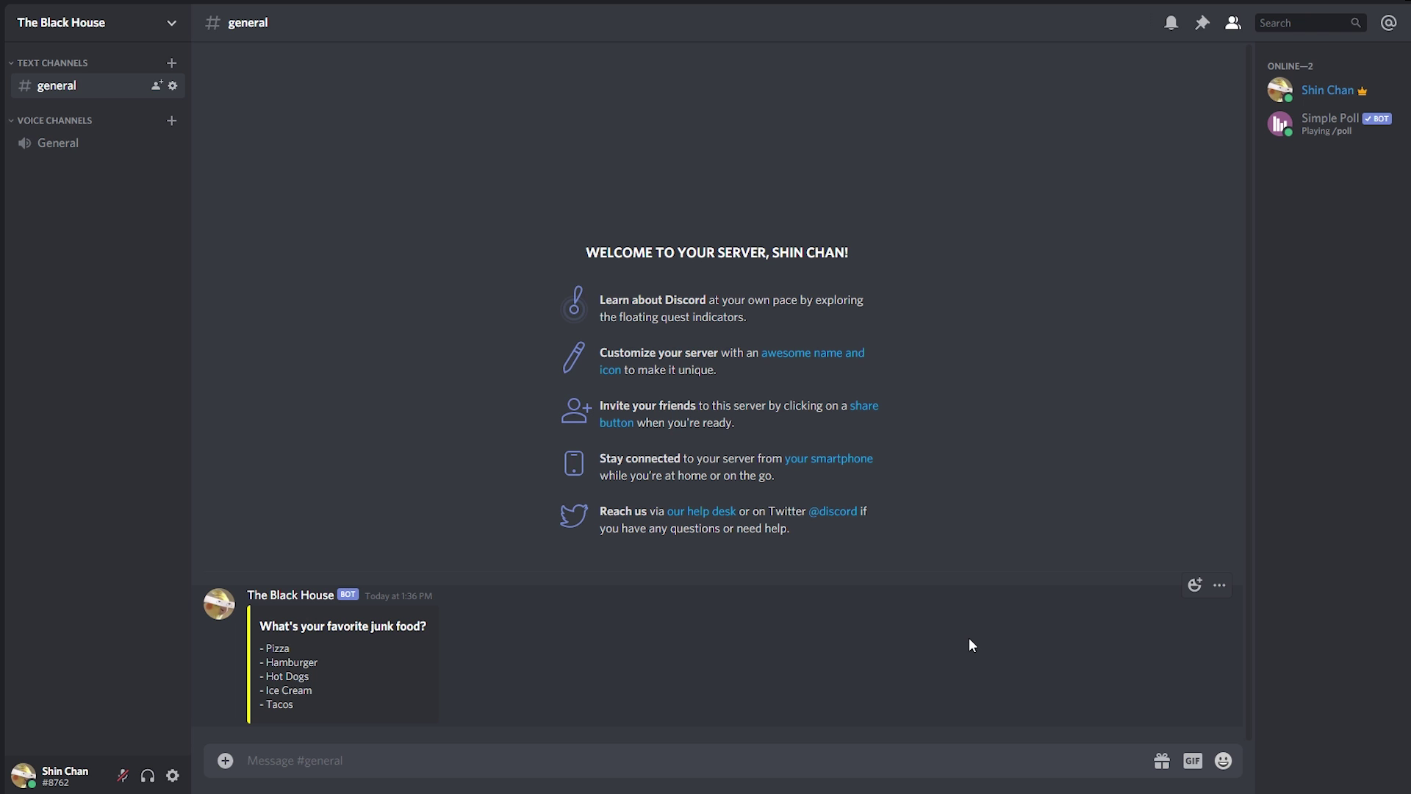
click(1194, 585)
text(piz)
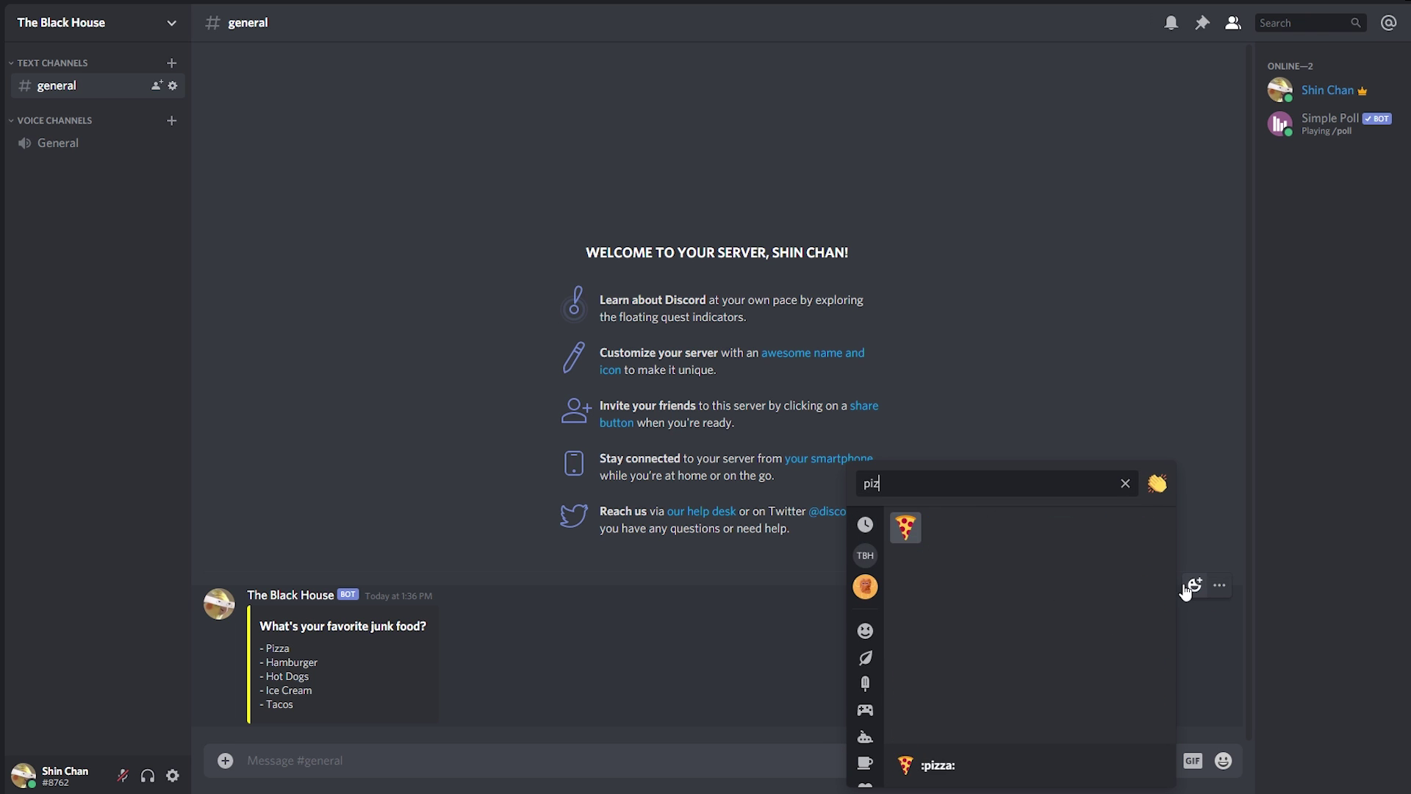
key(Return)
click(1197, 568)
text(ham)
key(Return)
Add hot dog, ice cream and taco reactions to the junk food embed
click(1196, 567)
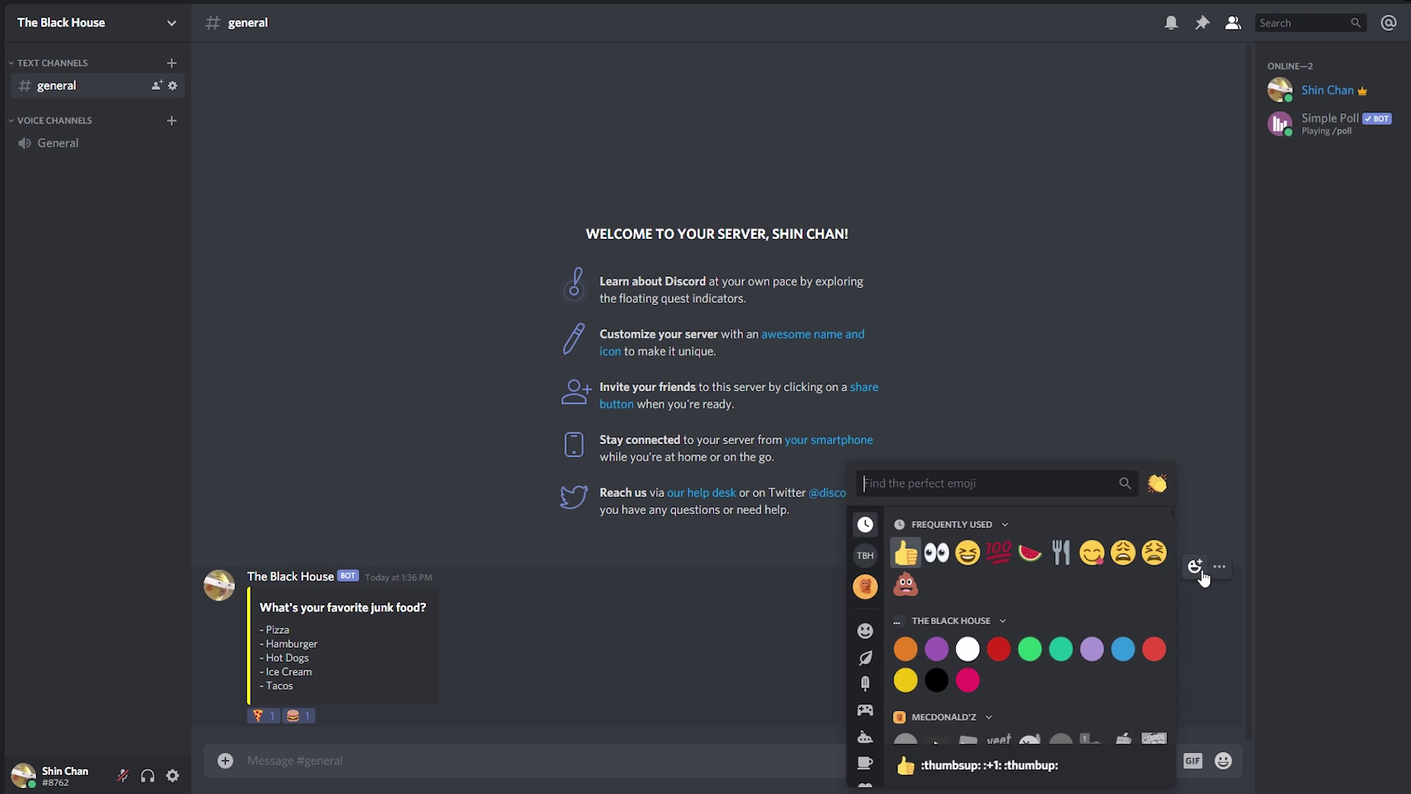
text(hot)
click(967, 527)
click(1197, 568)
text(ice)
key(Return)
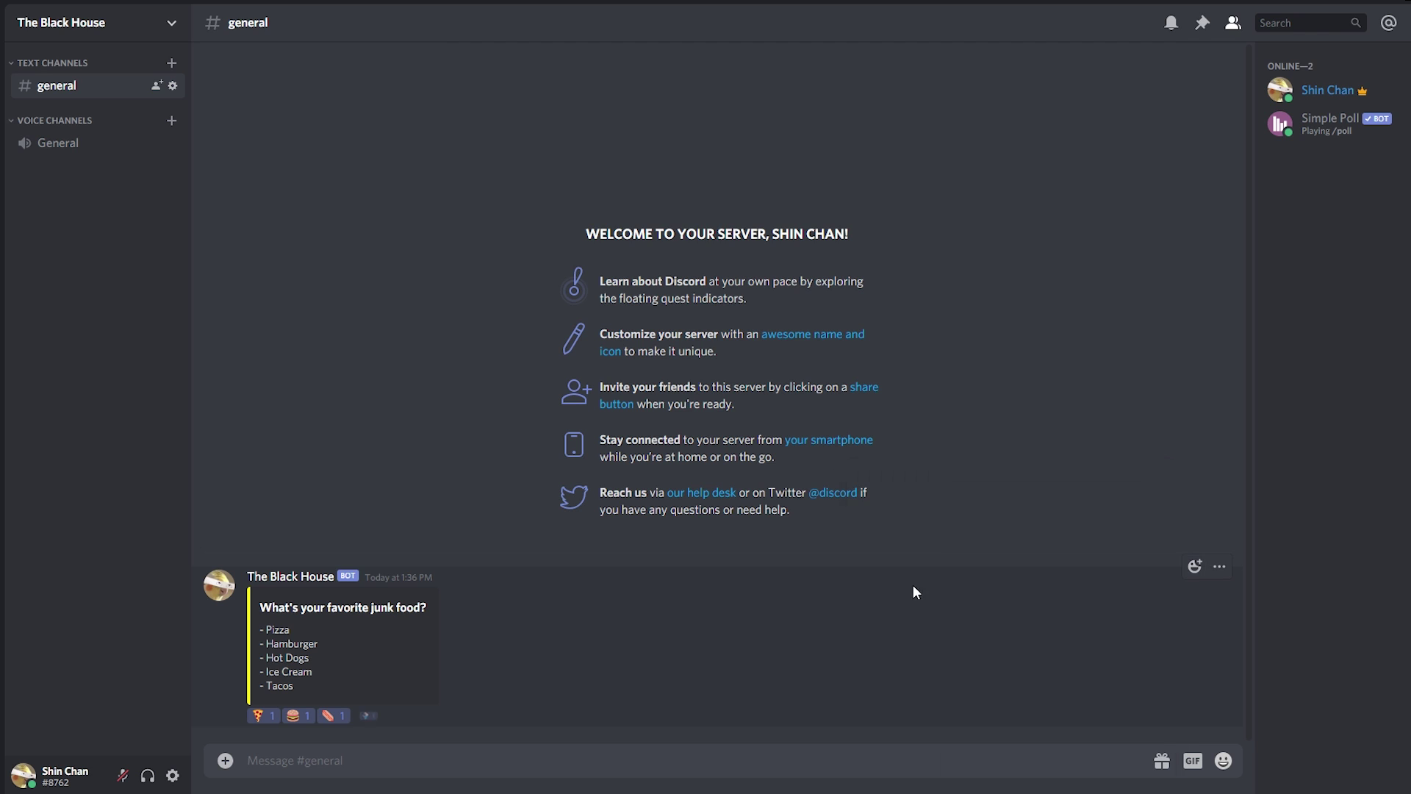
click(1197, 574)
text(tac)
key(Return)
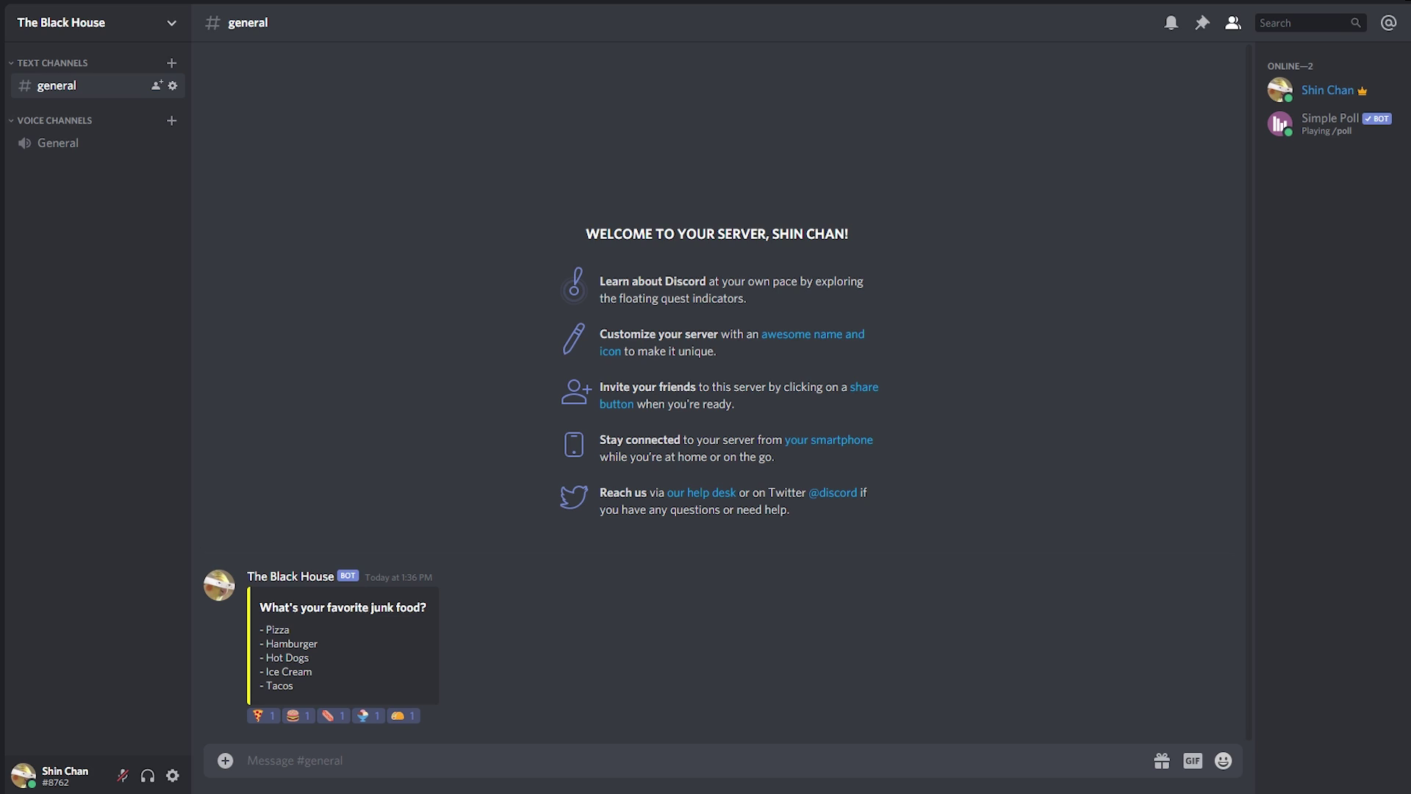
right_click(51, 86)
click(94, 196)
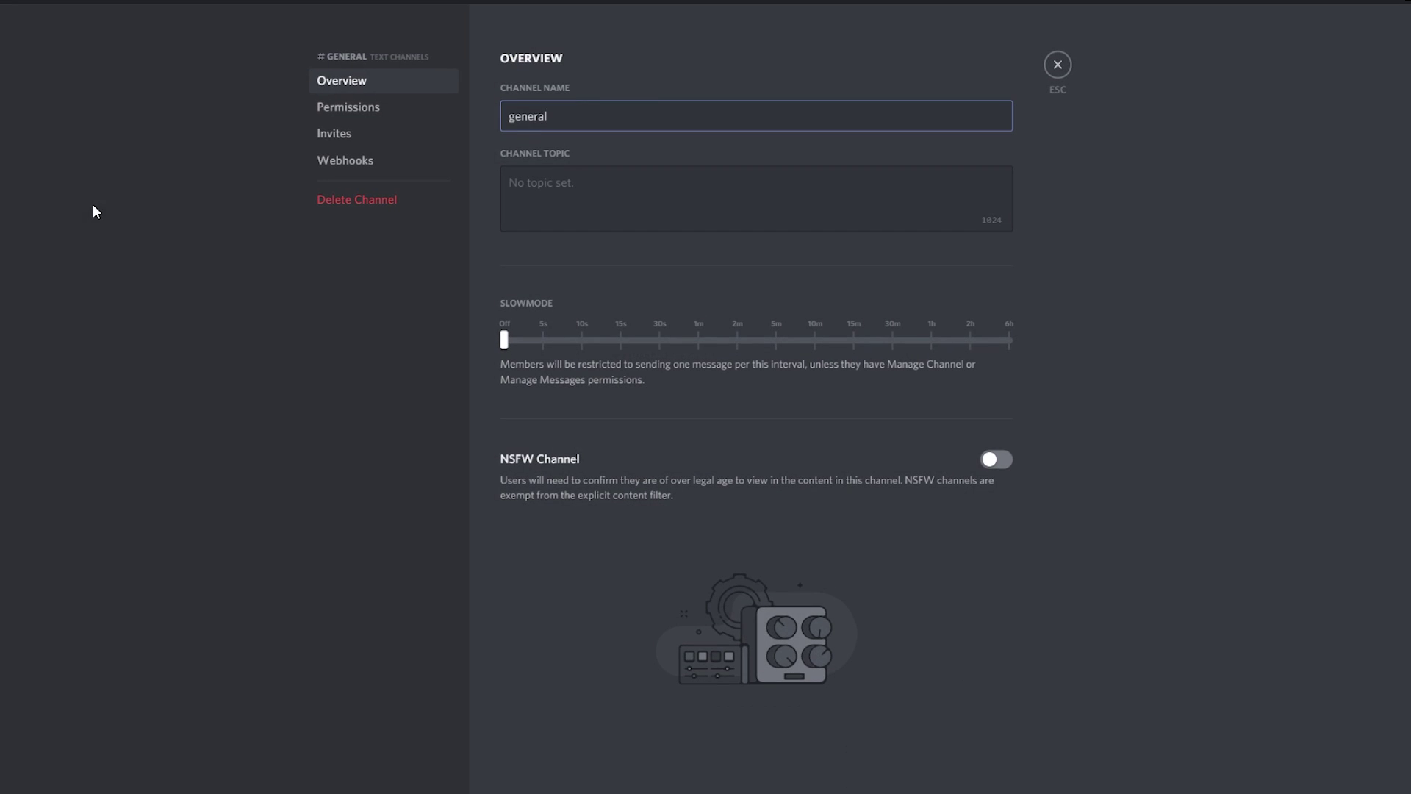
click(338, 110)
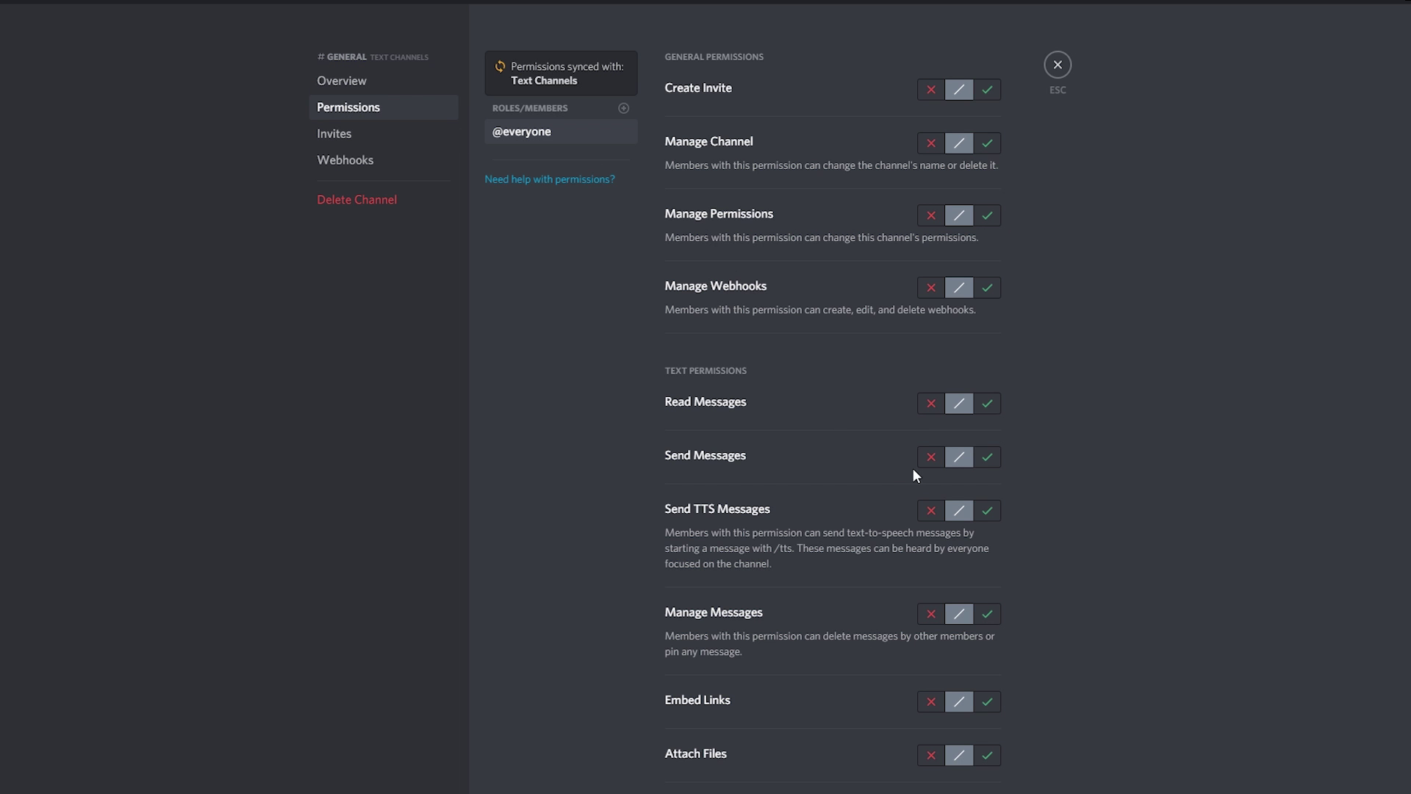
click(932, 462)
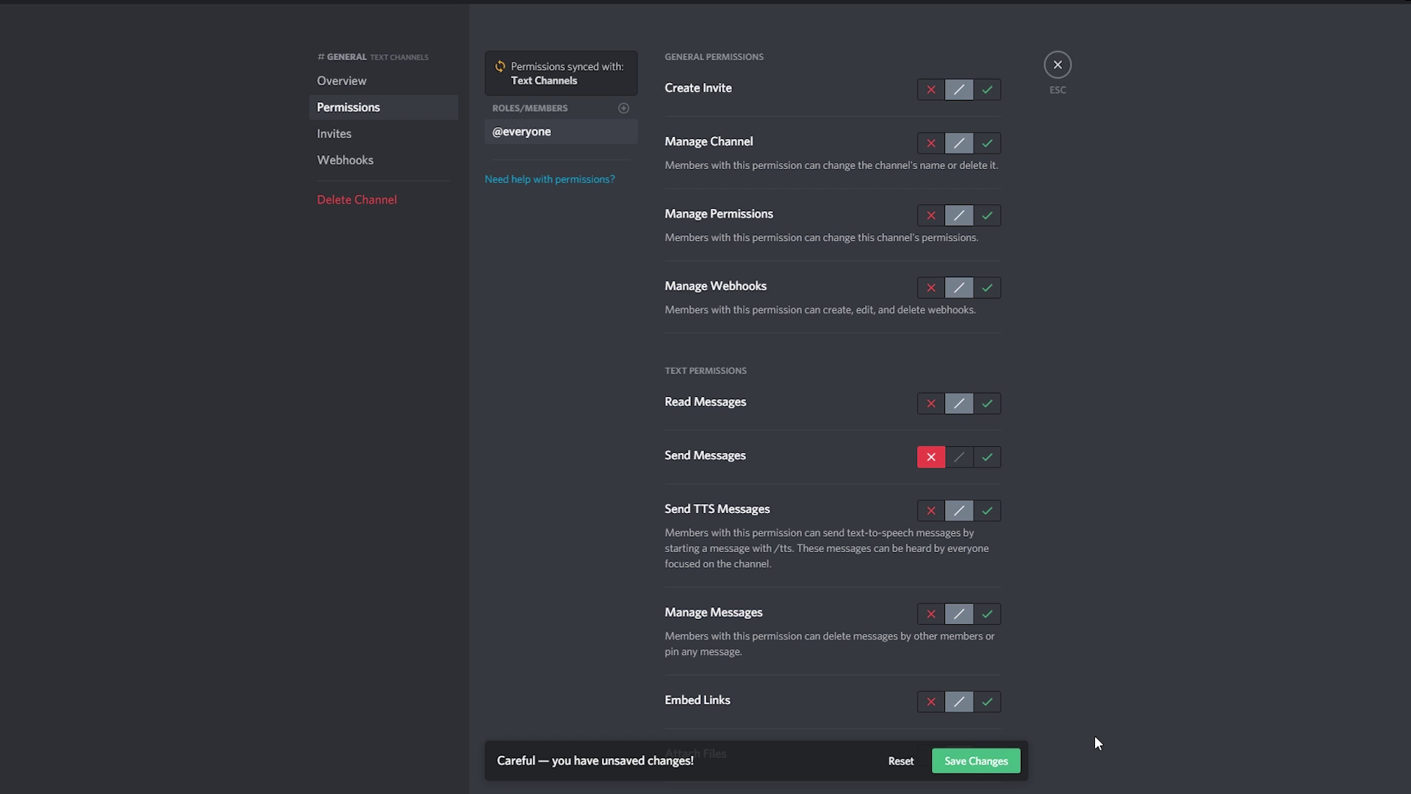
scroll(1095, 737, down, 5)
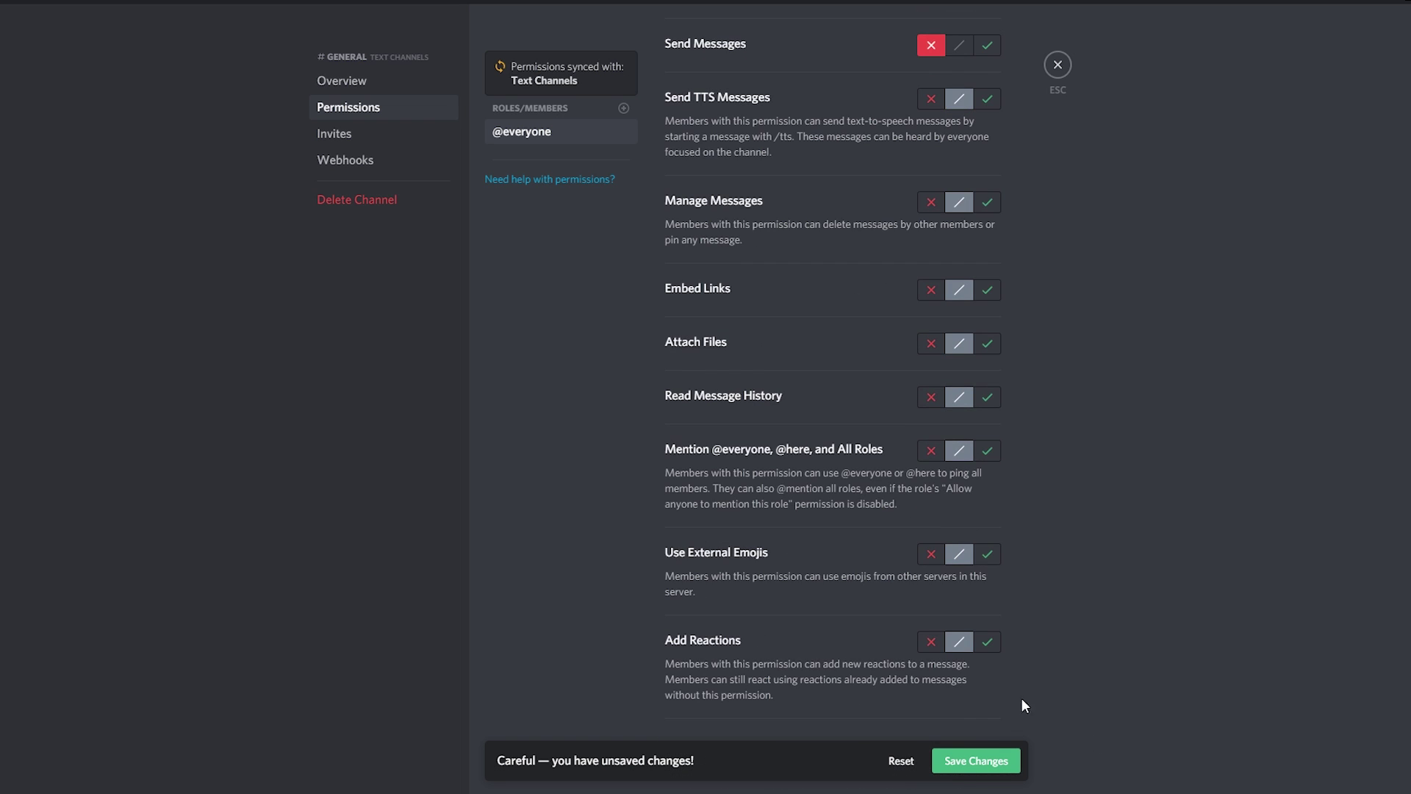
click(931, 645)
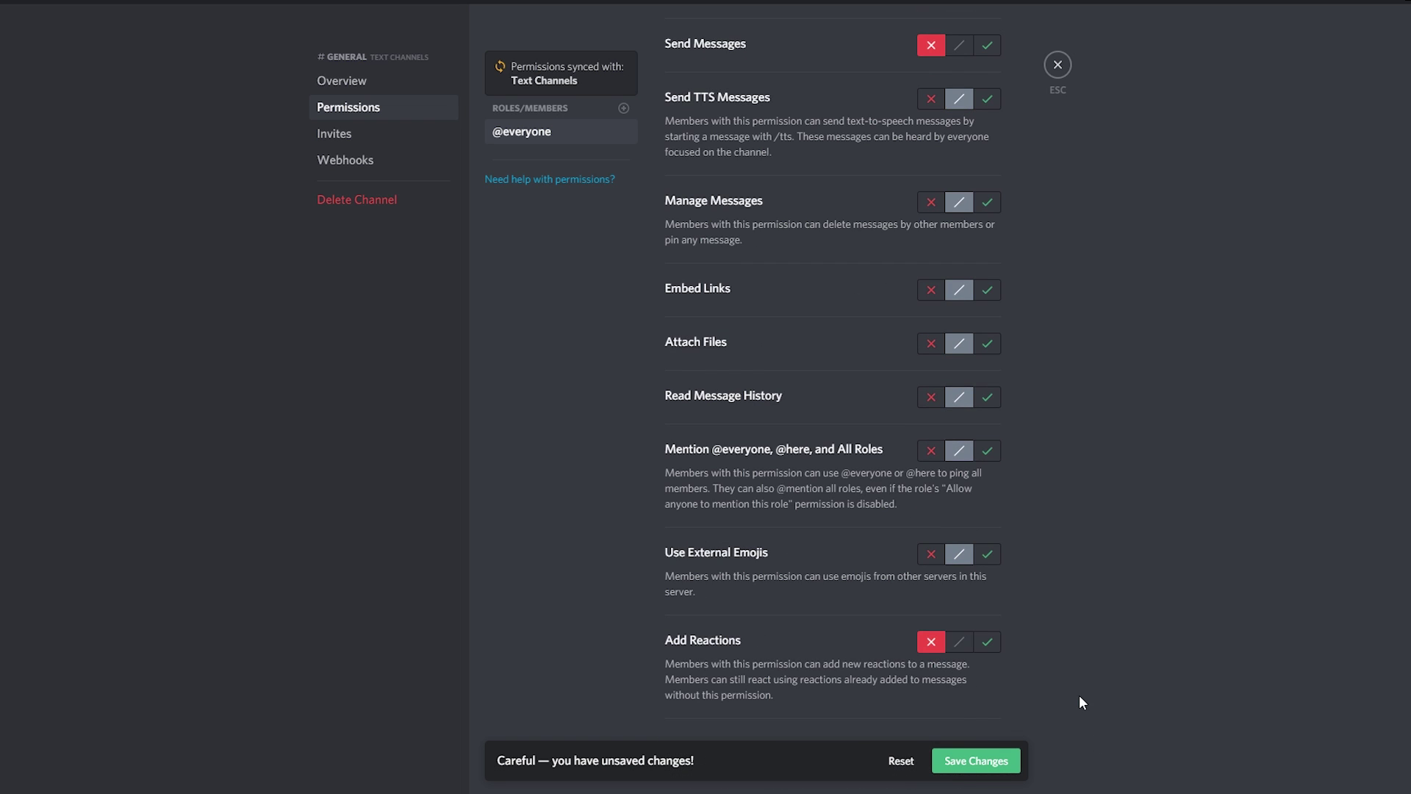
click(985, 761)
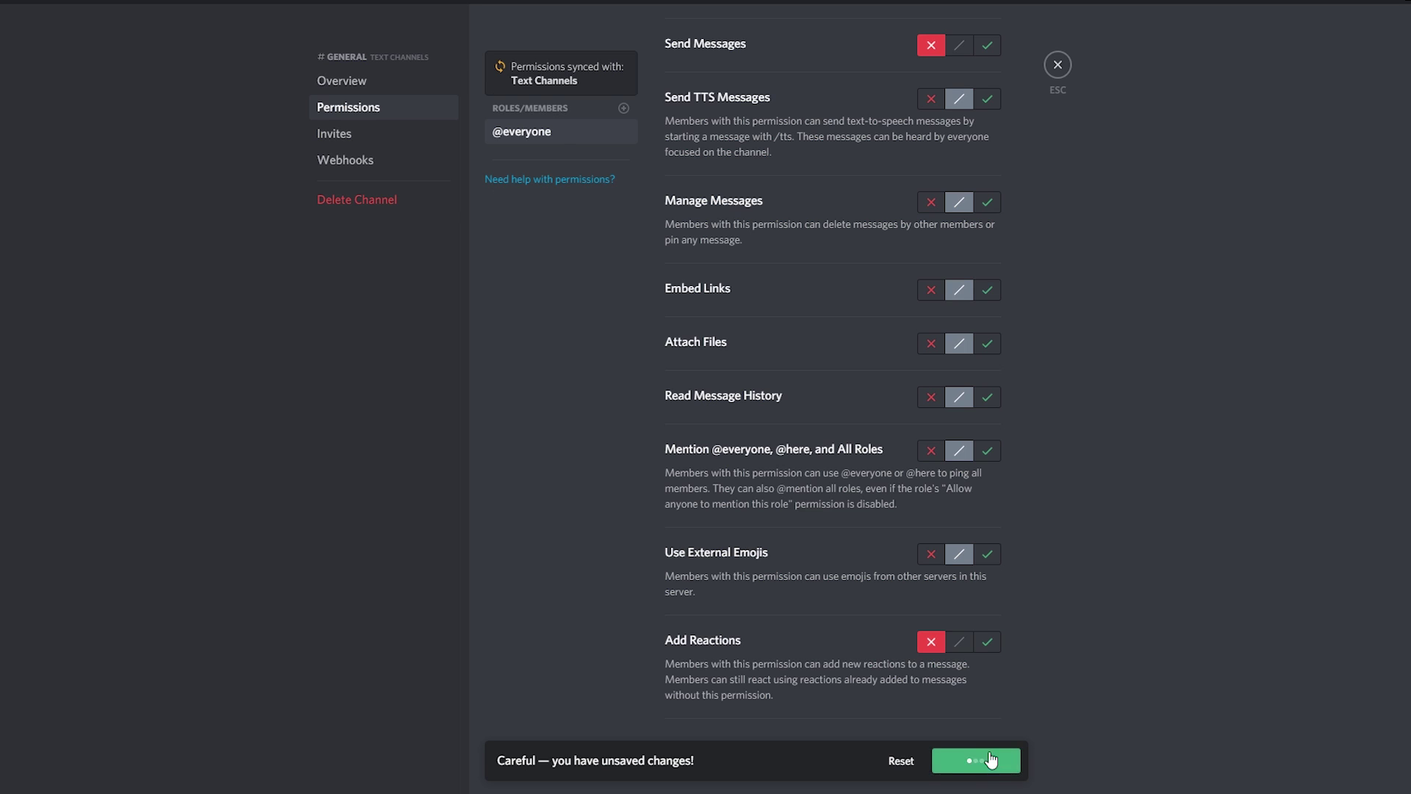